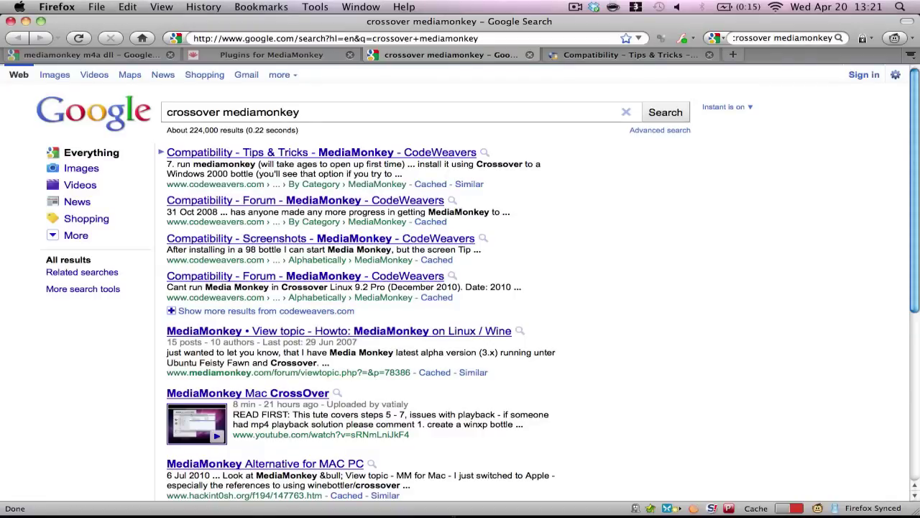
Switch Firefox to the CodeWeavers MediaMonkey Compatibility – Tips & Tricks tab
key(ctrl+Tab)
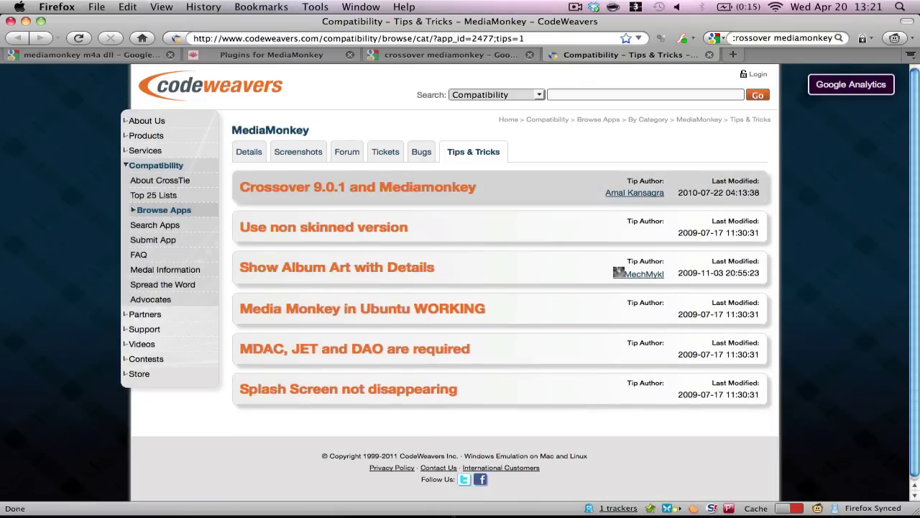
Expand the 'Crossover 9.0.1 and Mediamonkey' tip, highlight its install steps, then switch to CrossOver's desktop
click(390, 188)
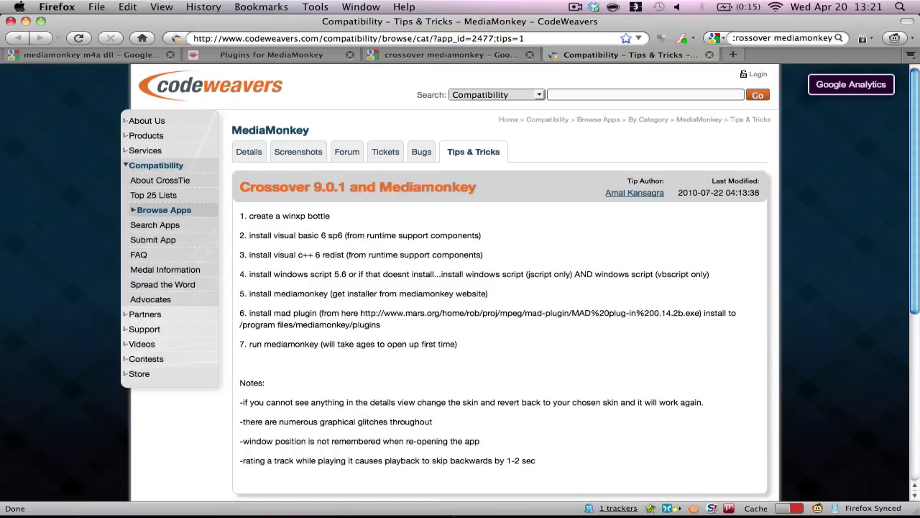
drag(242, 215, 466, 357)
click(467, 358)
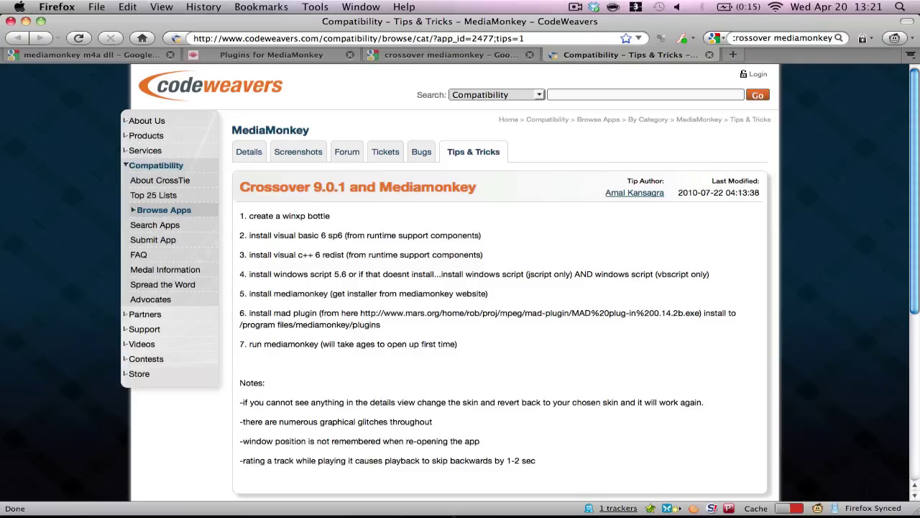
mouse_move(248, 235)
mouse_down()
mouse_move(468, 239)
mouse_move(473, 324)
mouse_up()
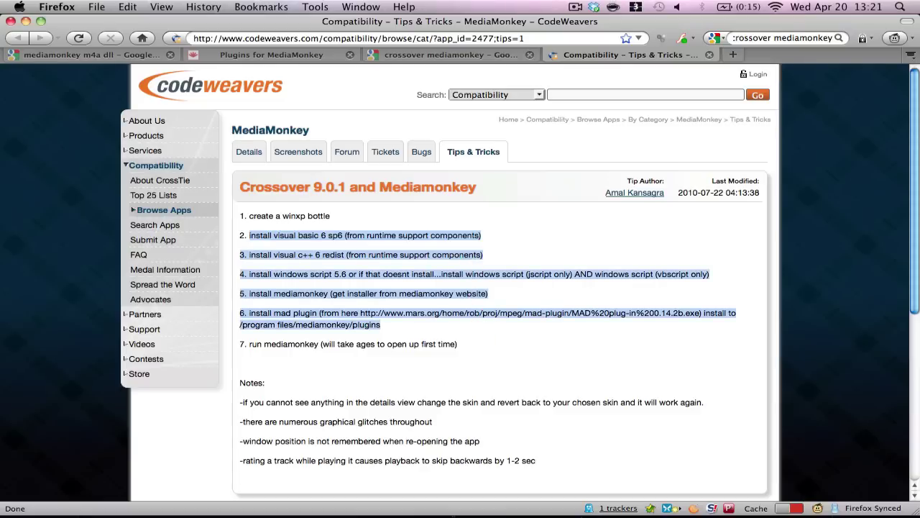
key(ctrl+Left)
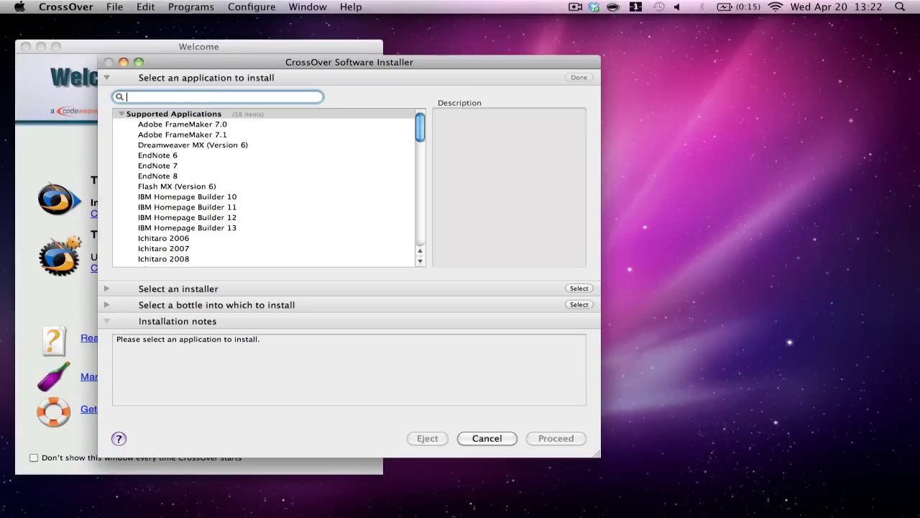
Filter CrossOver's installable applications with 'c+' and select Microsoft Visual C++ 2005 Redistributable
drag(419, 129, 420, 232)
scroll(266, 187, down, 5)
scroll(269, 187, down, 5)
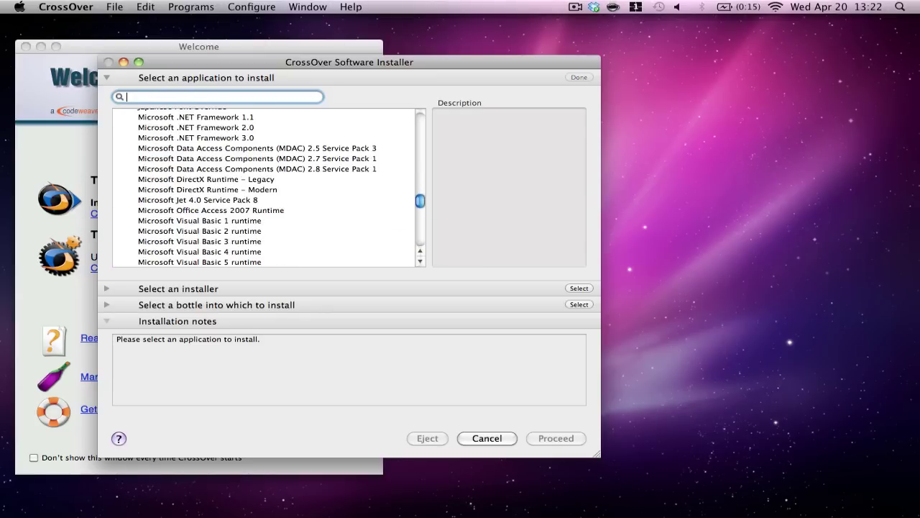
text(c+)
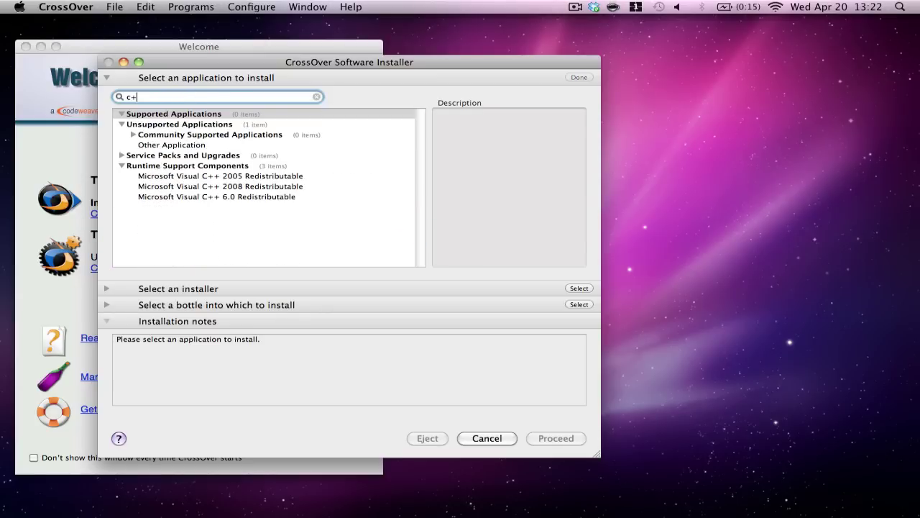
click(220, 175)
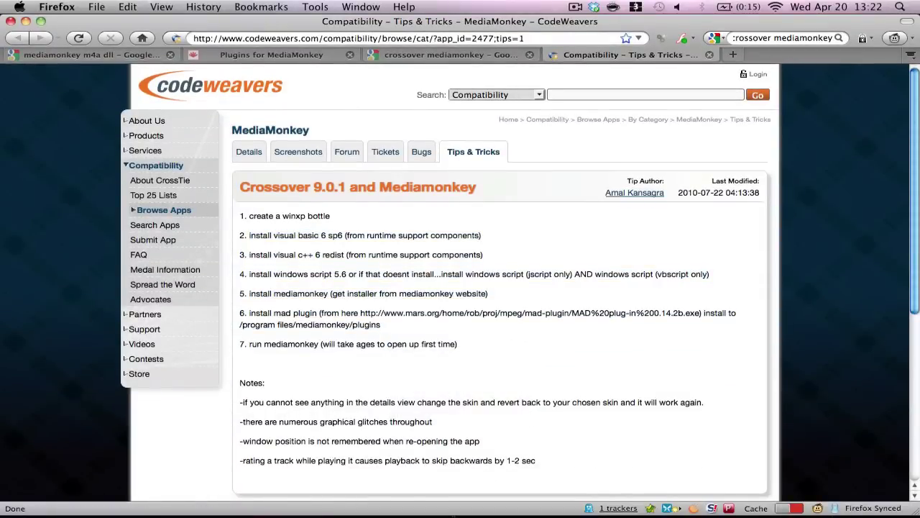
Highlight the Visual Basic 6, Visual C++ 6 redist and Windows Script requirements in tip steps 2–4
drag(274, 235, 358, 235)
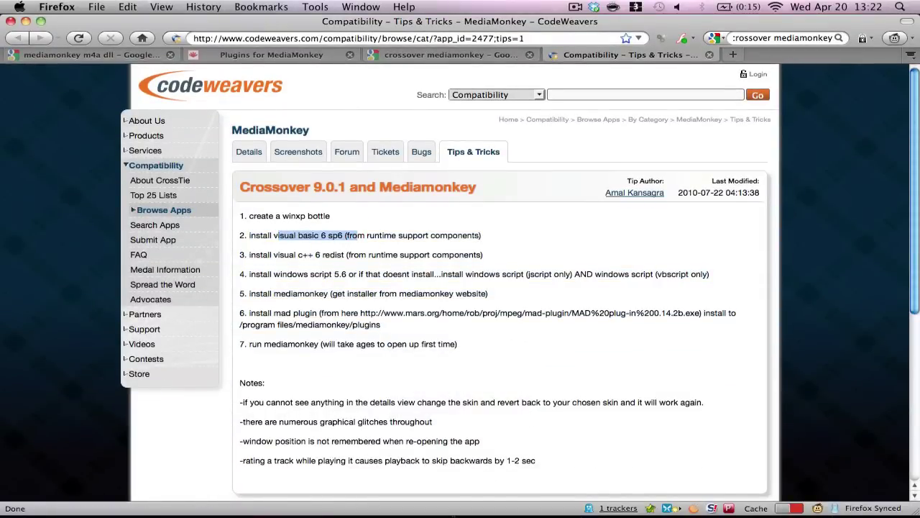
drag(274, 255, 345, 255)
click(345, 255)
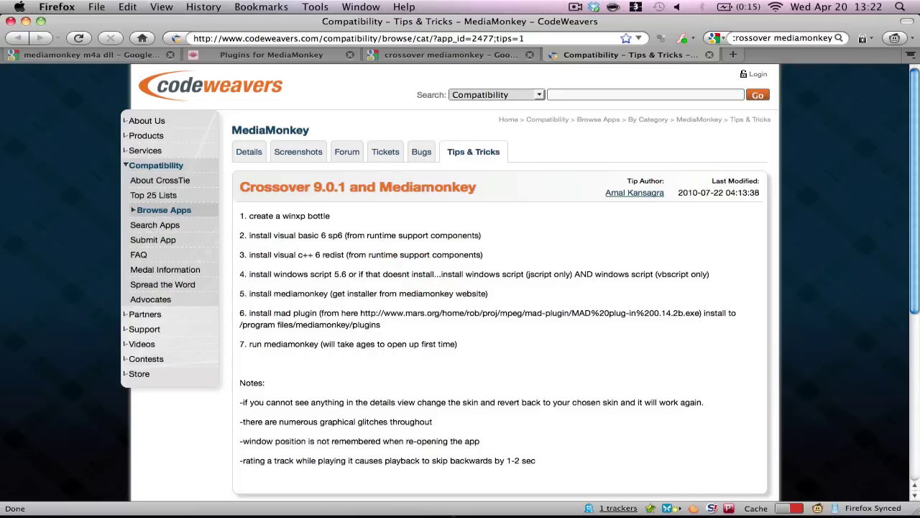
drag(274, 274, 339, 274)
click(571, 274)
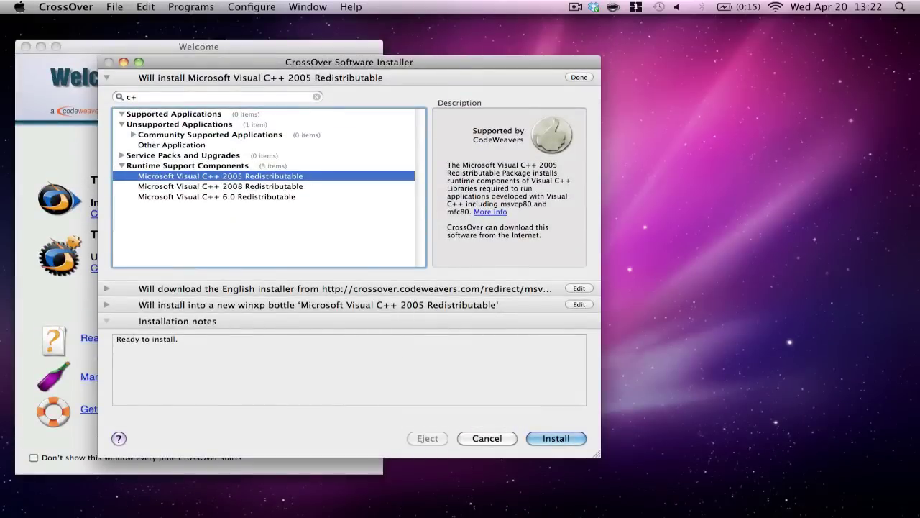
Cancel the Visual C++ install and set MediaMonkey_3.2.5.1306.exe from Downloads as an Other Application installer
click(486, 437)
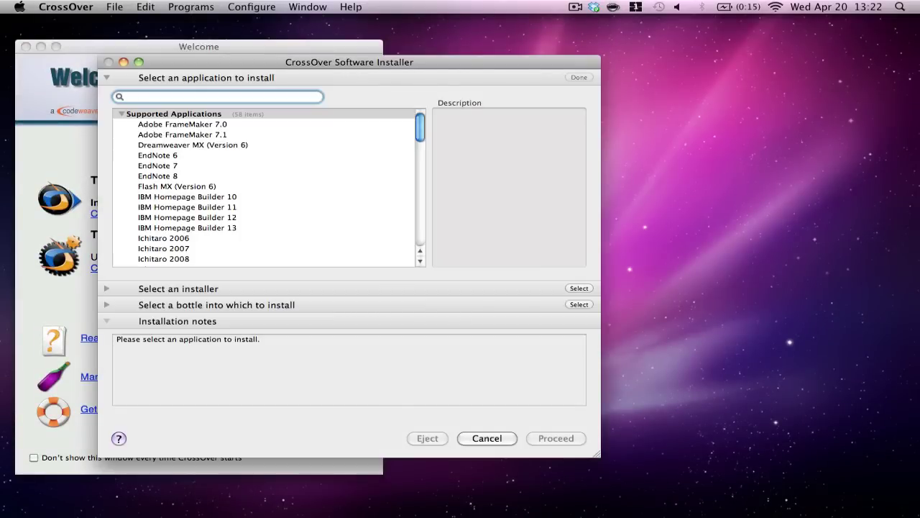
drag(420, 128, 419, 230)
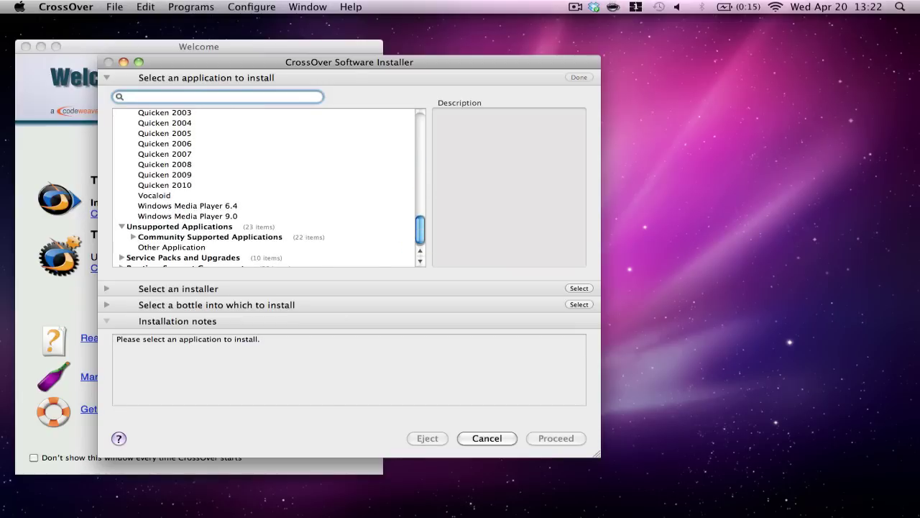
click(171, 247)
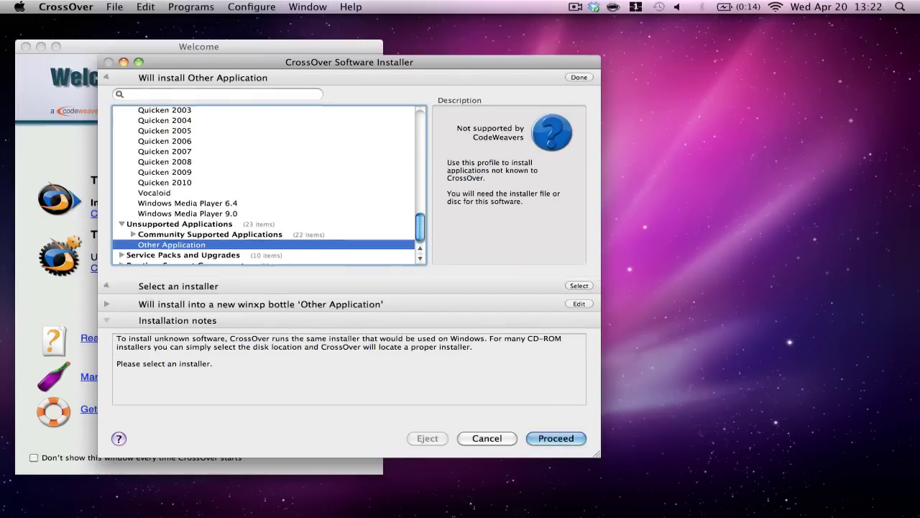
click(209, 123)
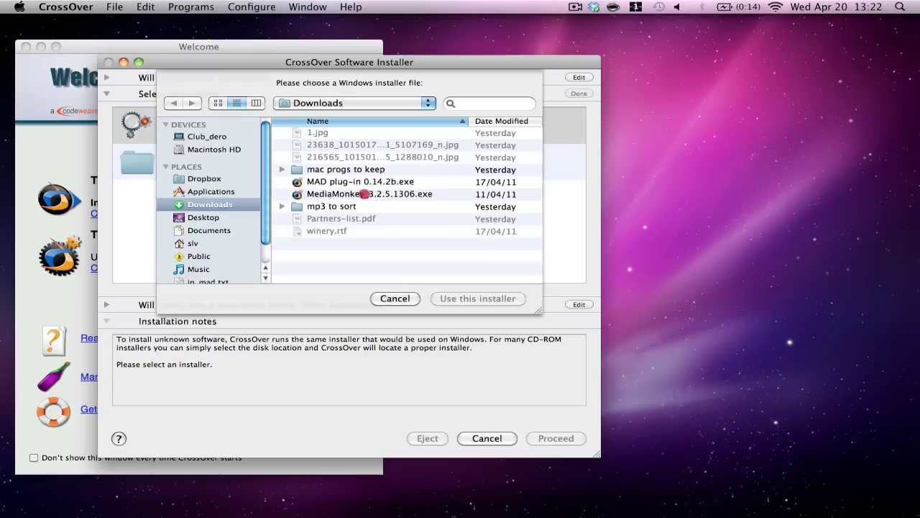
click(370, 194)
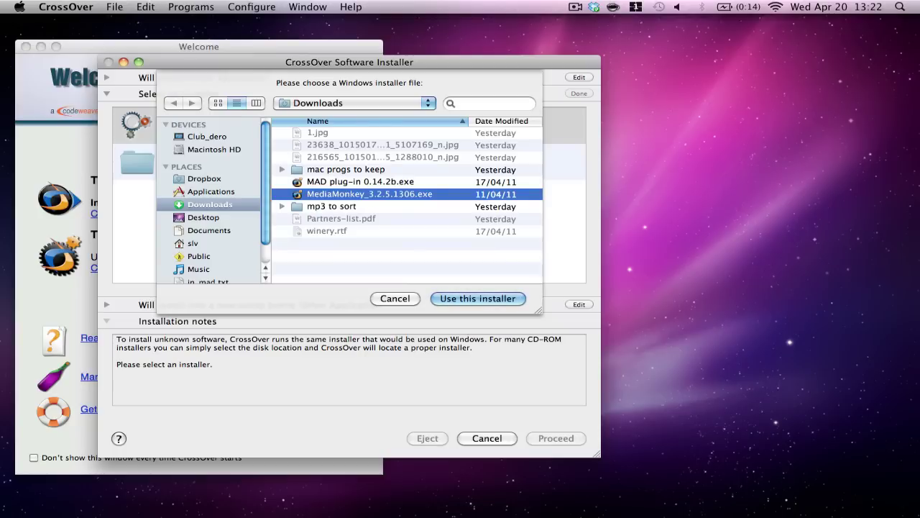
click(437, 299)
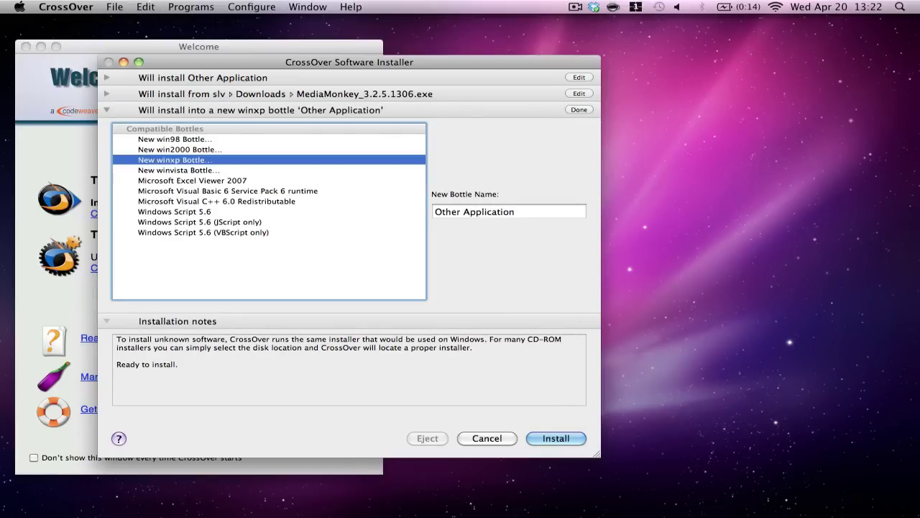
Name the new winxp bottle 'MediaMonkey' and start the installation
key(Tab)
text(Med)
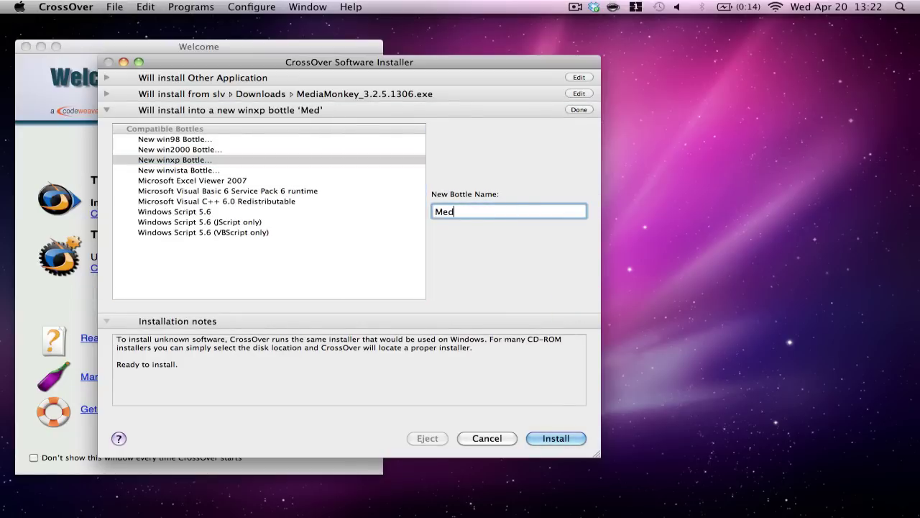
text(ia)
key(BackSpace)
text(Monkey)
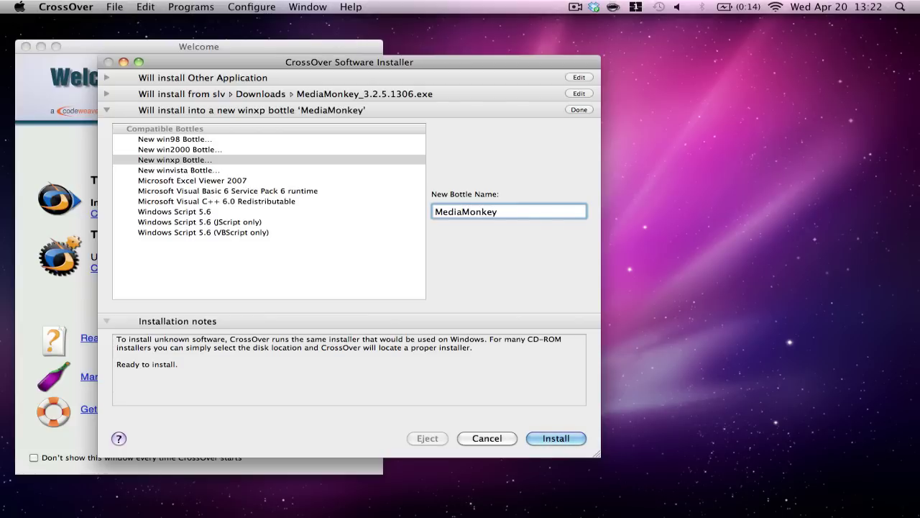
key(Return)
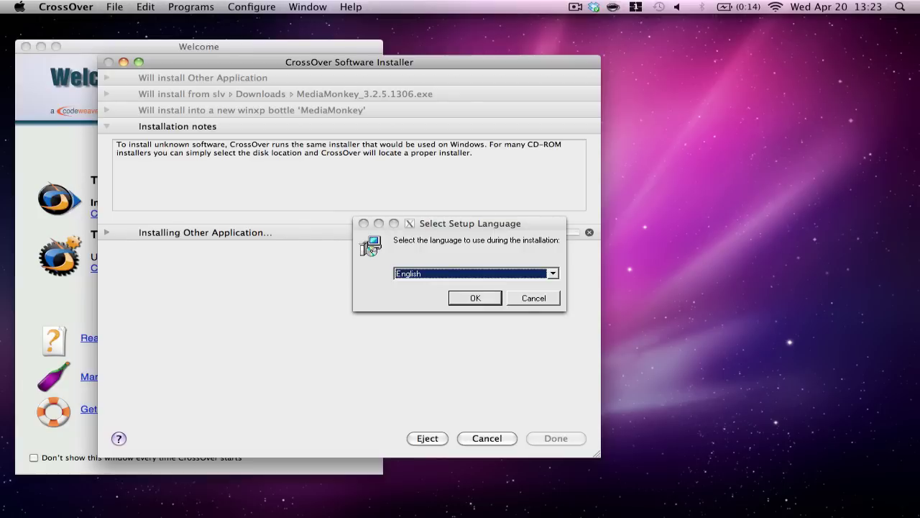
Choose English, accept the licence, and keep the default install and start menu folders
click(475, 297)
key(Return)
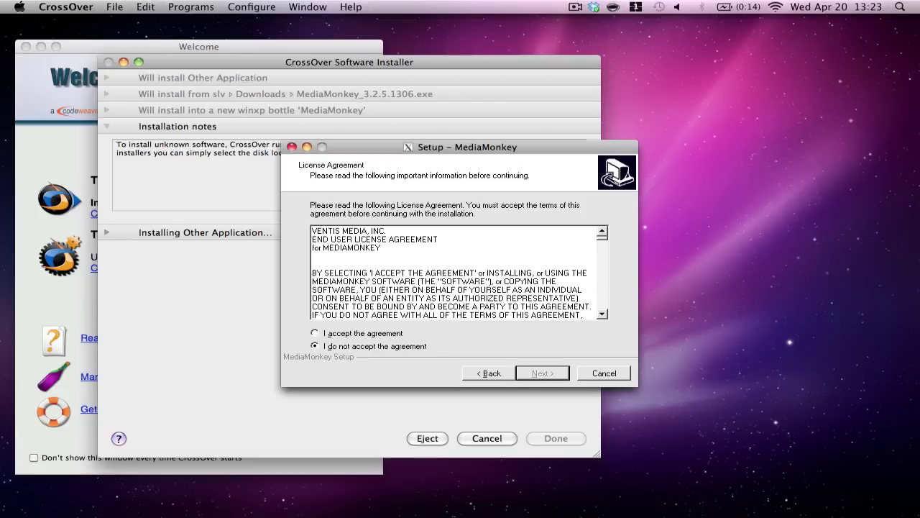
click(390, 333)
click(530, 372)
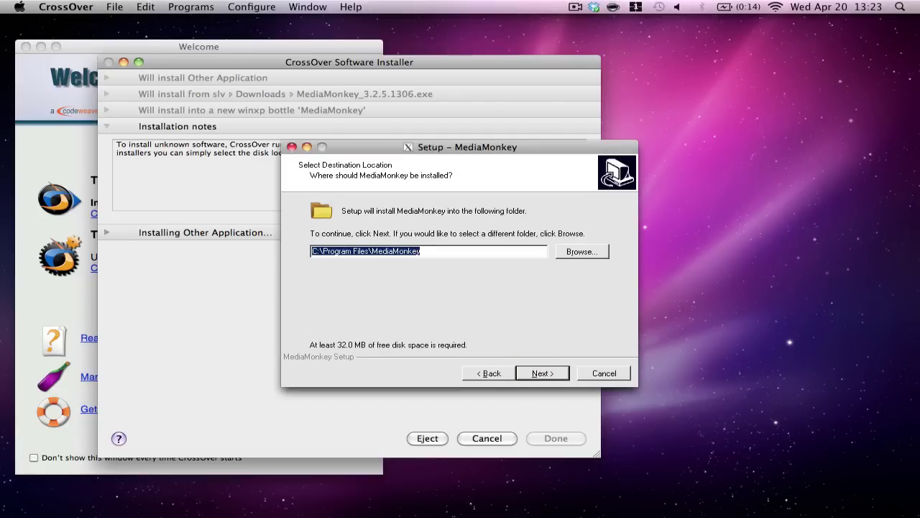
click(535, 373)
click(535, 372)
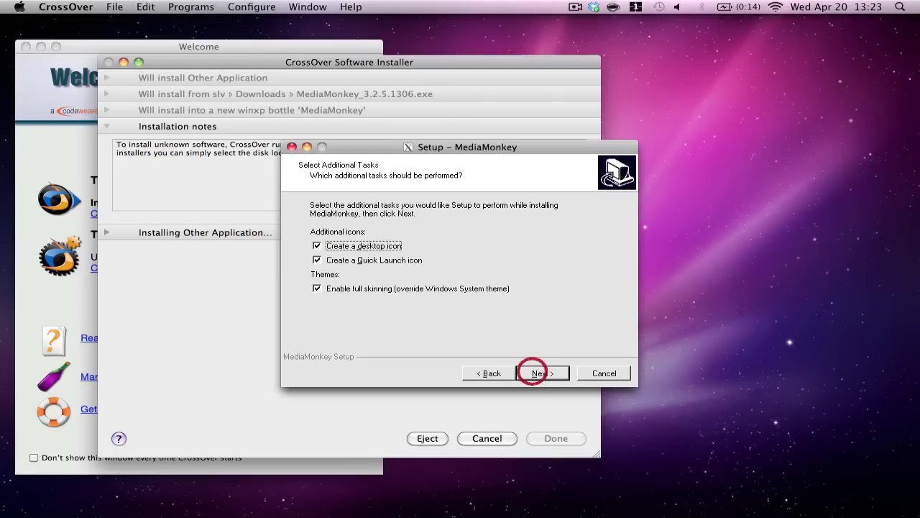
Turn off Quick Launch icon and full skinning, unassociate Other Audio and Playlist Files, then install
click(317, 259)
click(317, 289)
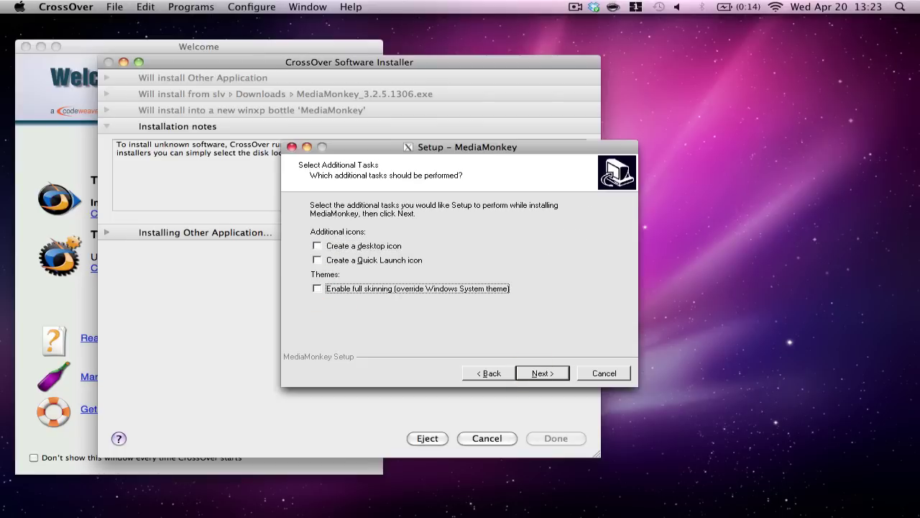
click(541, 372)
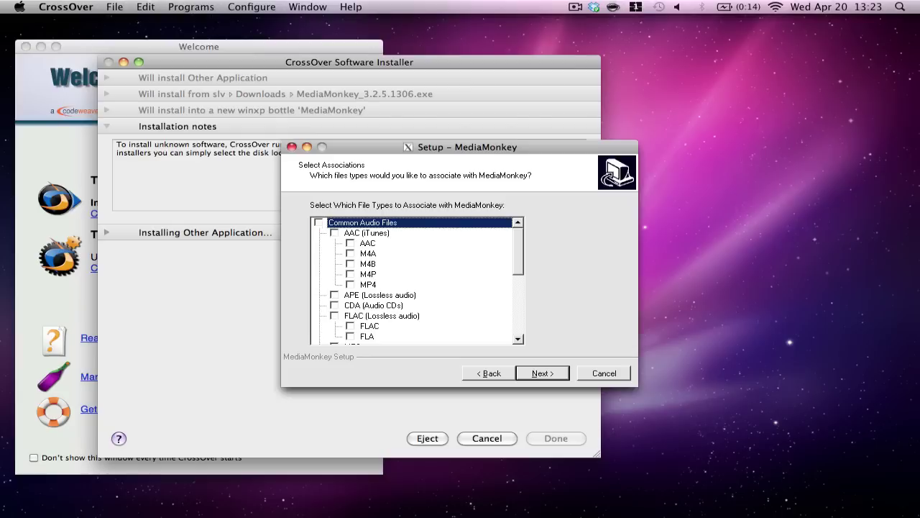
scroll(414, 280, down, 2)
click(318, 314)
scroll(318, 314, down, 2)
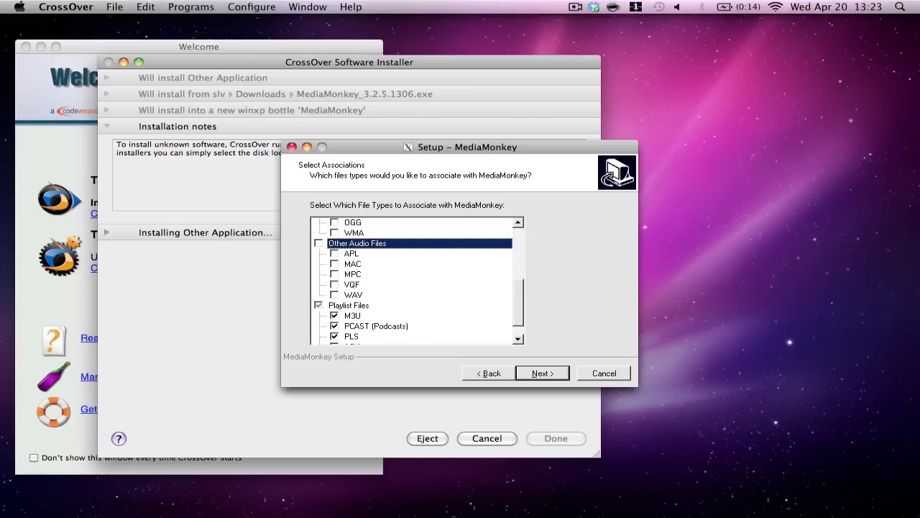
click(318, 305)
scroll(318, 304, down, 1)
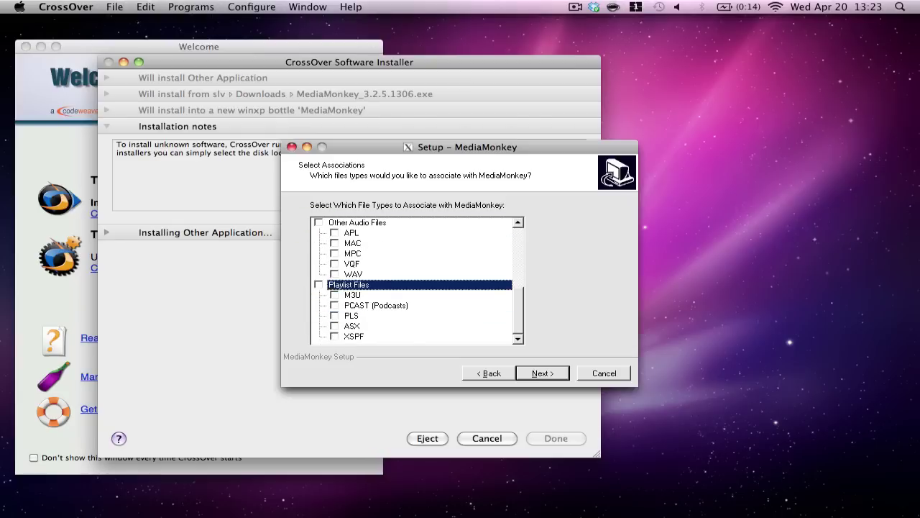
click(542, 373)
click(542, 373)
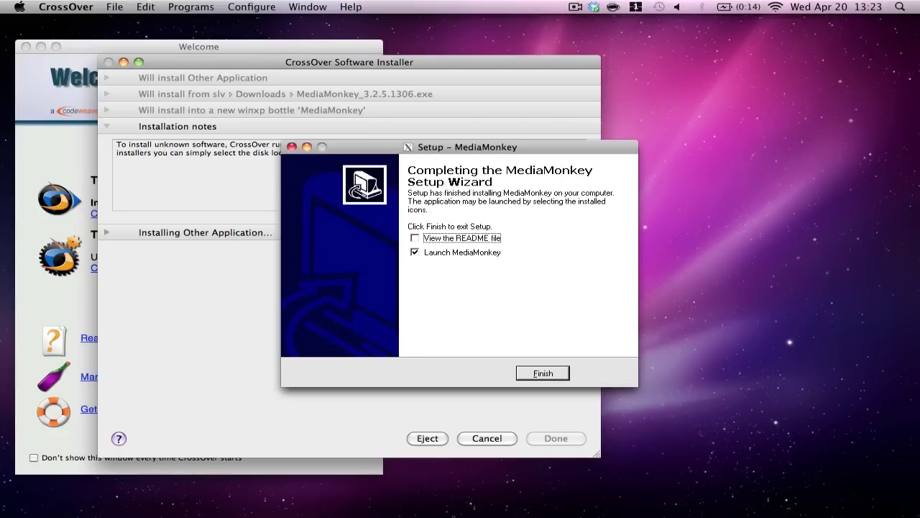
Uncheck Launch MediaMonkey and finish the setup wizard
click(414, 252)
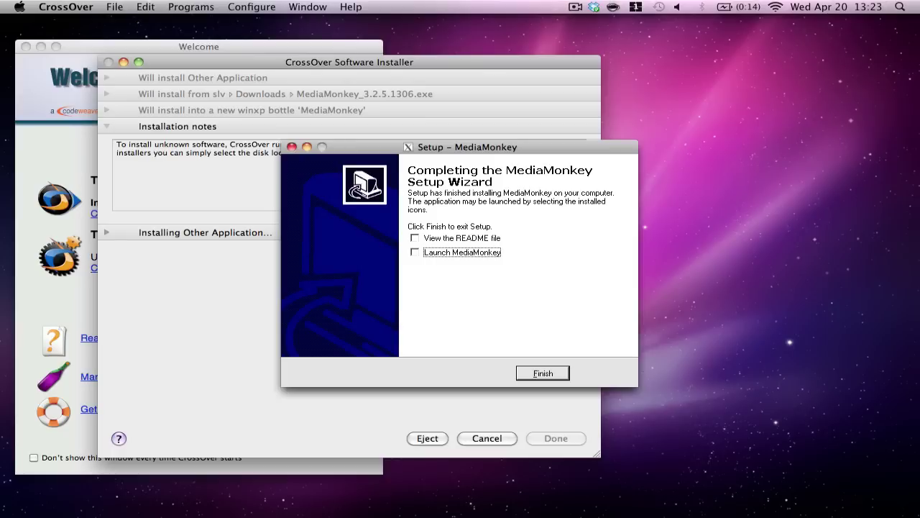
key(Return)
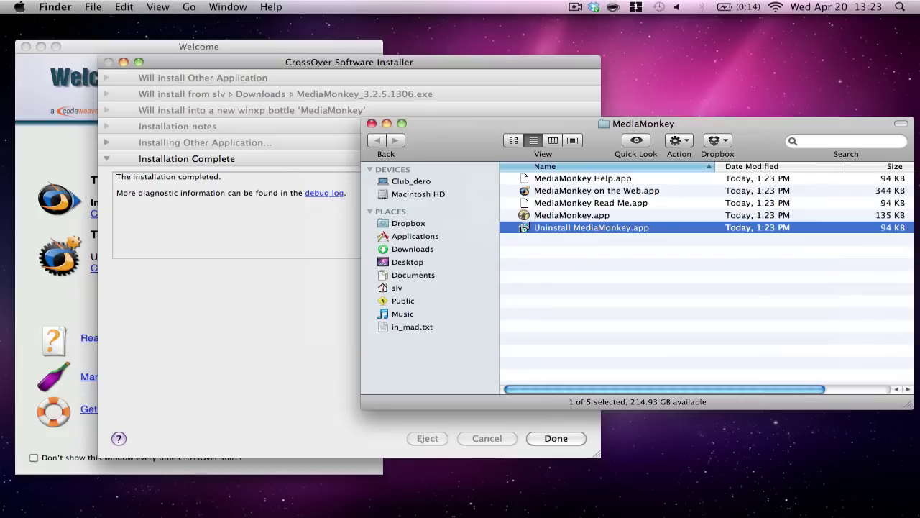
Close the completed CrossOver Software Installer with Done
key(Return)
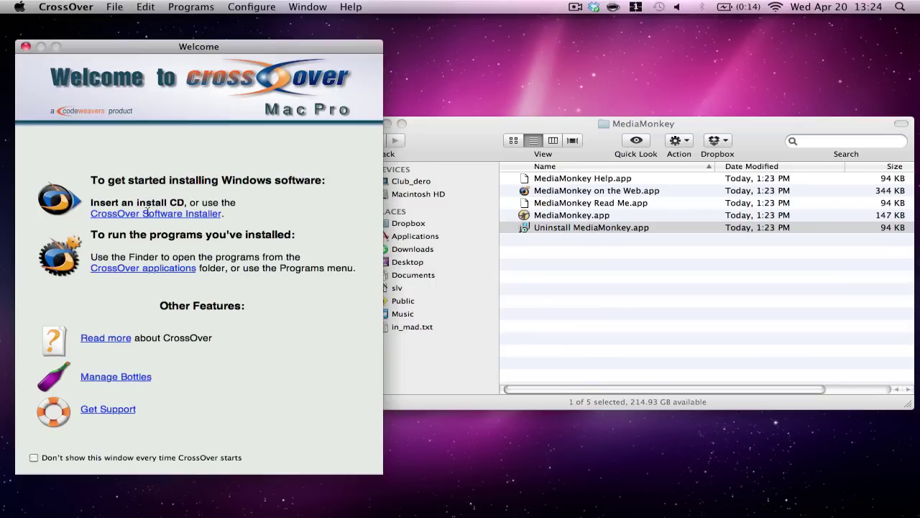
In Manage Bottles, select MediaMonkey 3.2 in the MediaMonkey bottle and check its Advanced tab
click(112, 376)
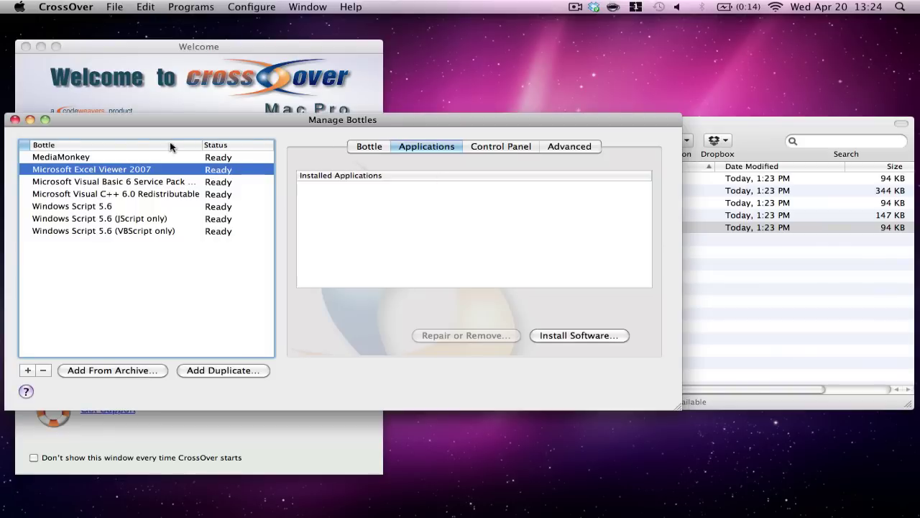
click(97, 158)
click(372, 198)
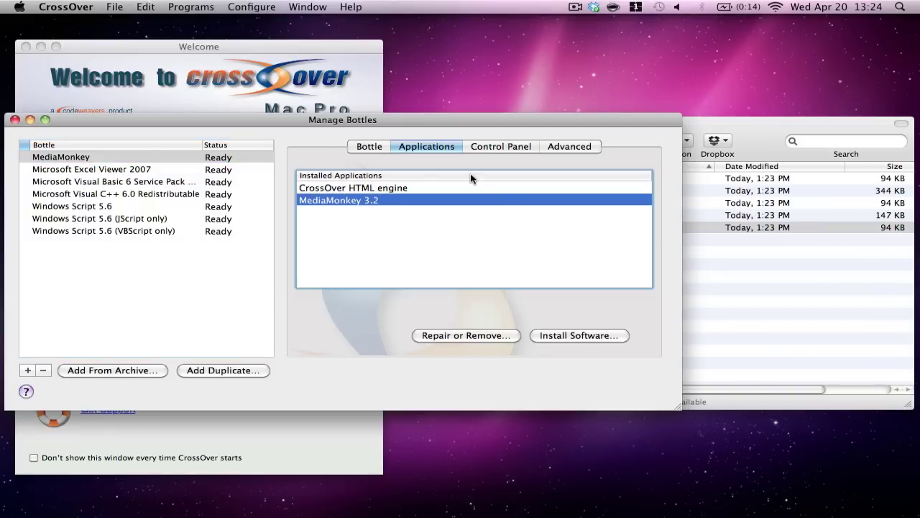
click(572, 147)
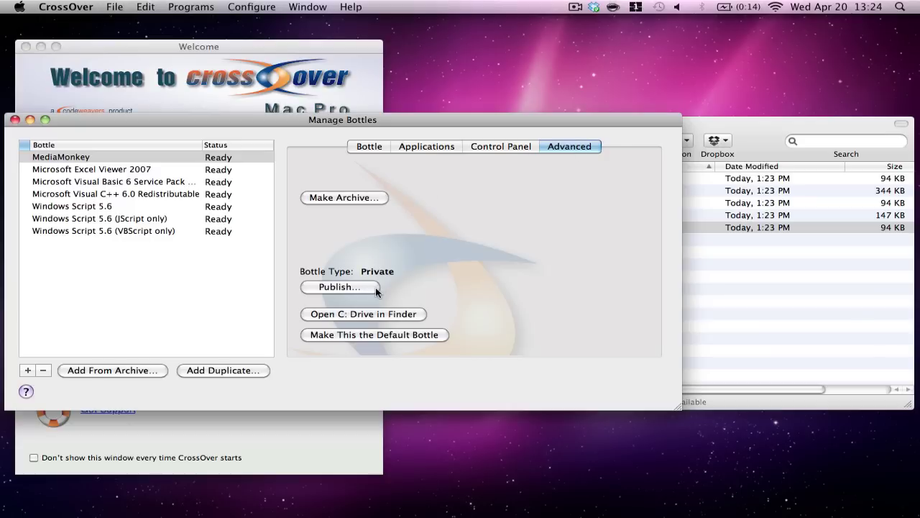
click(424, 150)
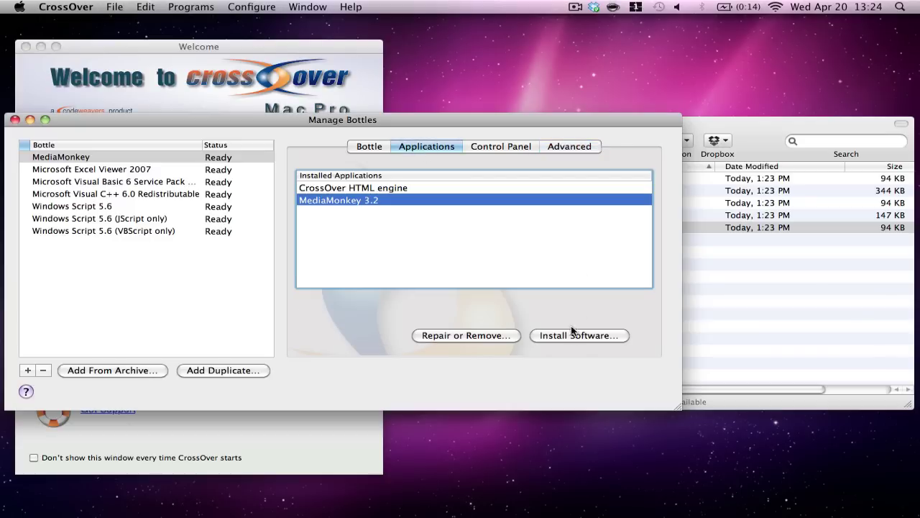
Set up MAD plug-in 0.14.2b.exe from Downloads as an Other Application installer for the MediaMonkey bottle
click(562, 334)
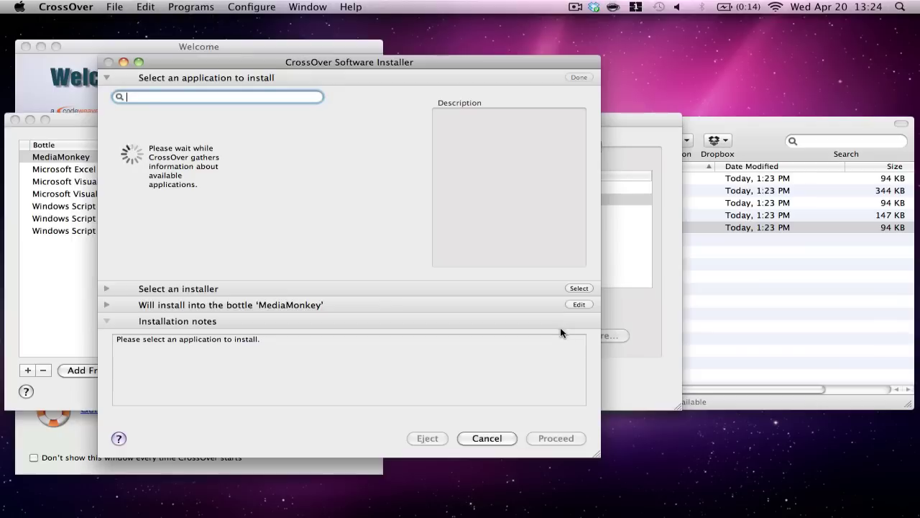
drag(419, 135, 421, 253)
click(250, 250)
click(251, 240)
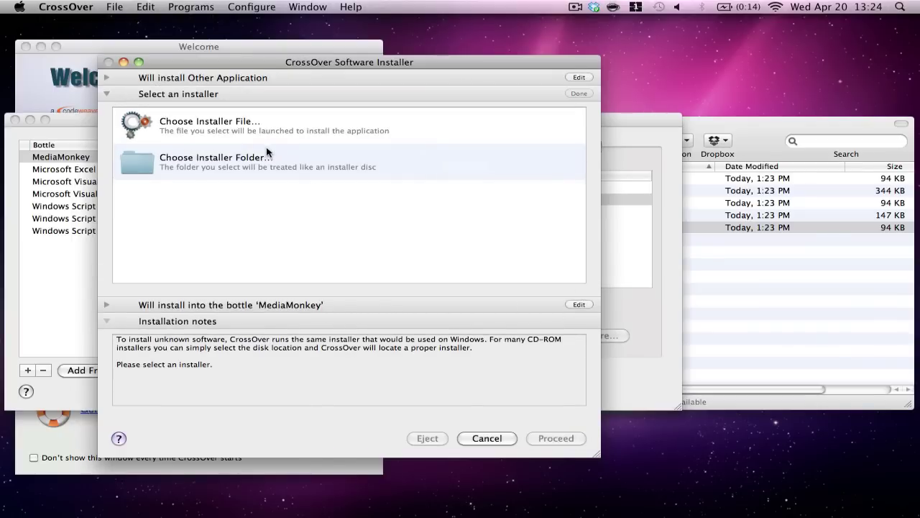
click(272, 127)
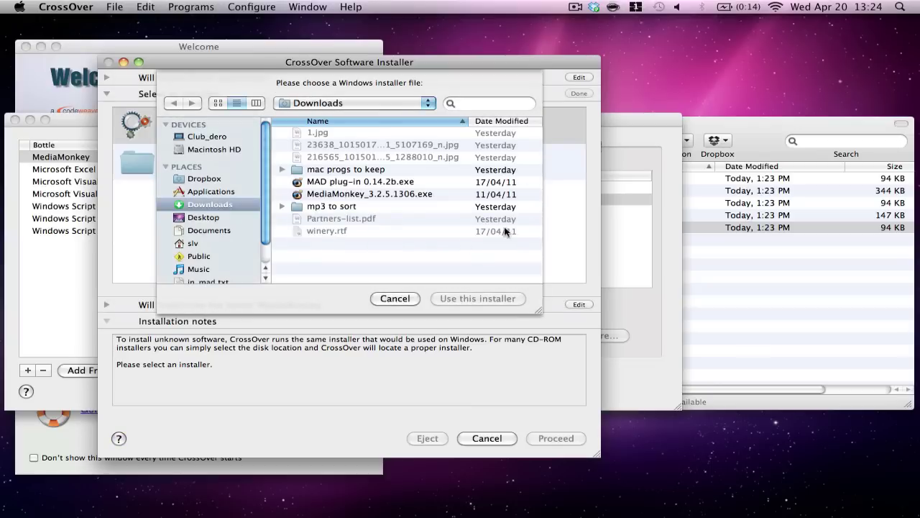
click(321, 182)
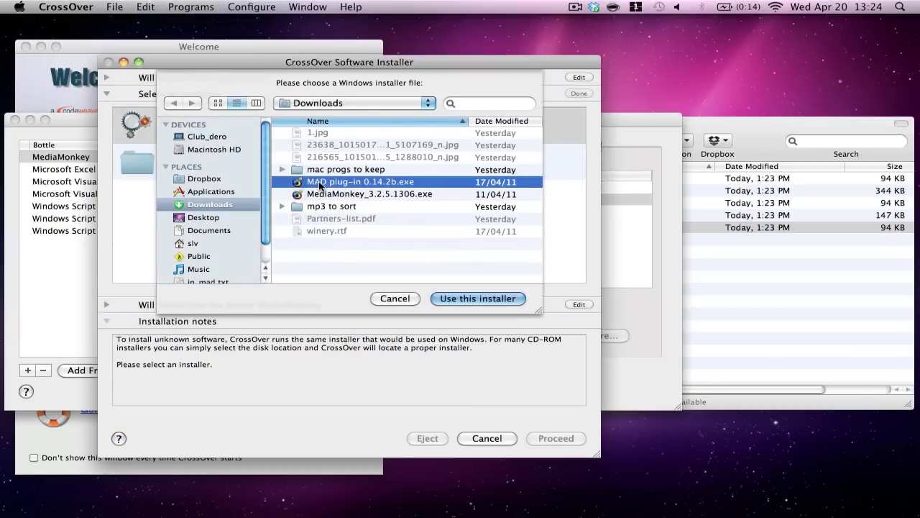
click(469, 299)
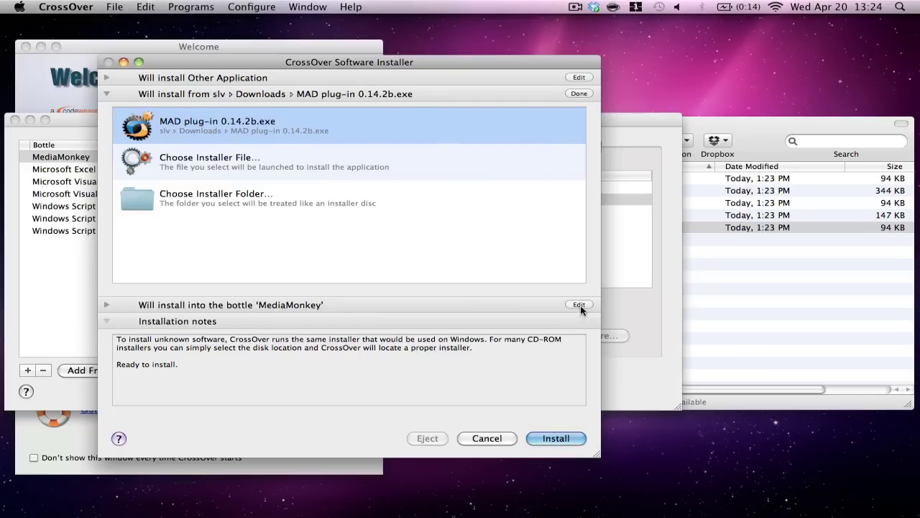
Start the MAD plug-in setup and set its install directory to C:\Program Files\MediaMonkey
click(558, 440)
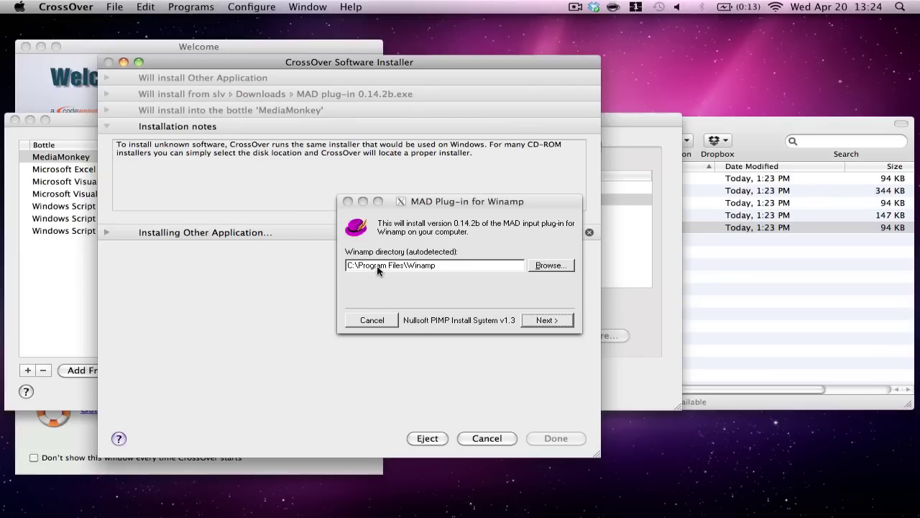
click(552, 267)
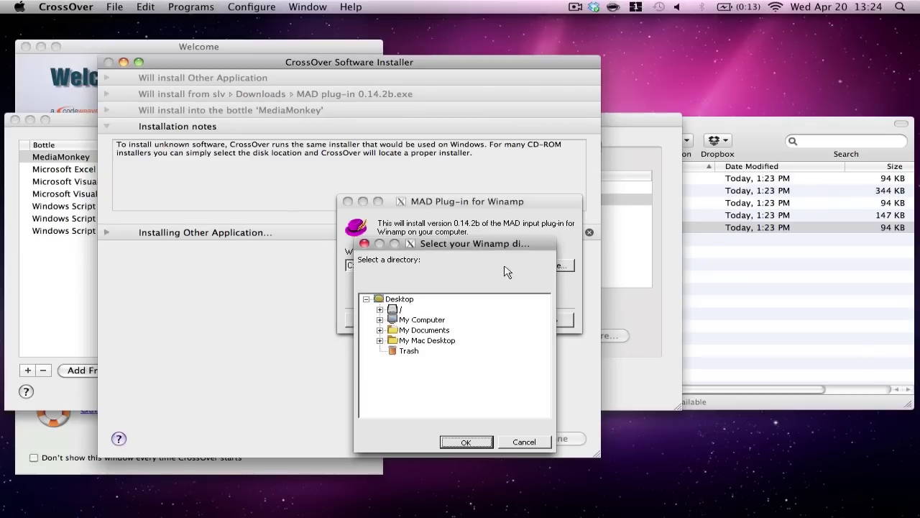
click(404, 320)
double_click(430, 329)
double_click(431, 321)
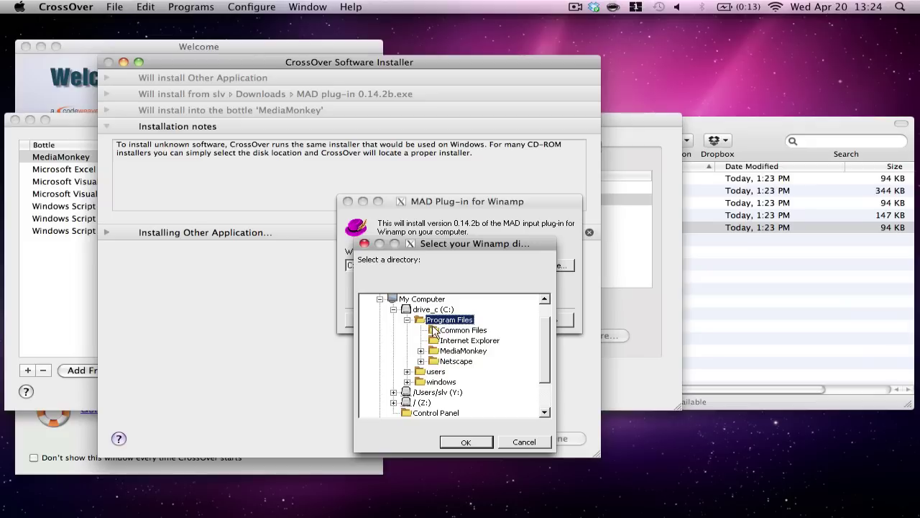
click(463, 350)
click(420, 350)
click(469, 361)
scroll(445, 354, down, 2)
scroll(444, 351, down, 1)
scroll(445, 345, up, 2)
click(447, 341)
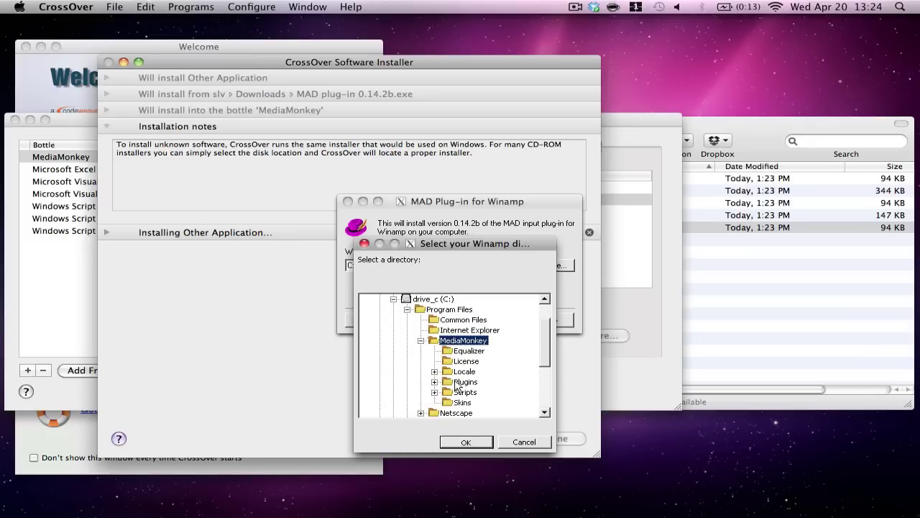
click(453, 442)
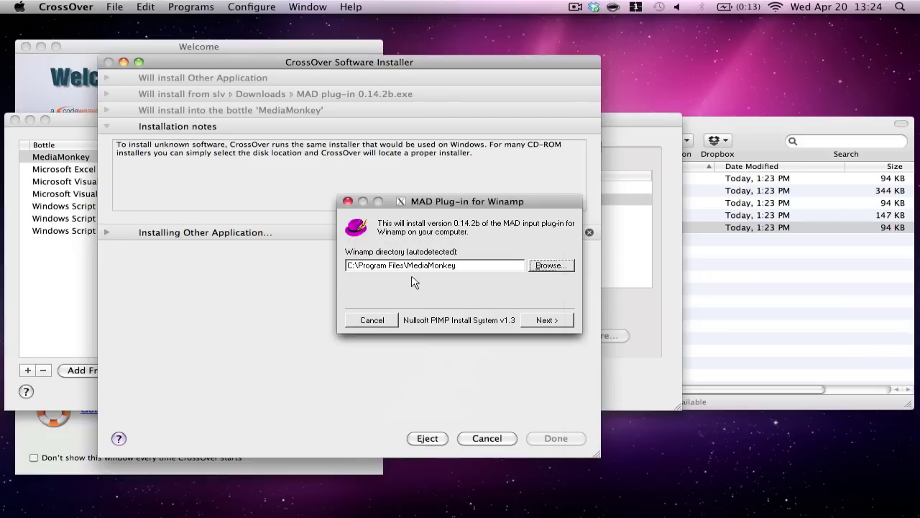
Finish the setup, then close the in_mad.txt readme, the installer and the bottle manager
click(560, 321)
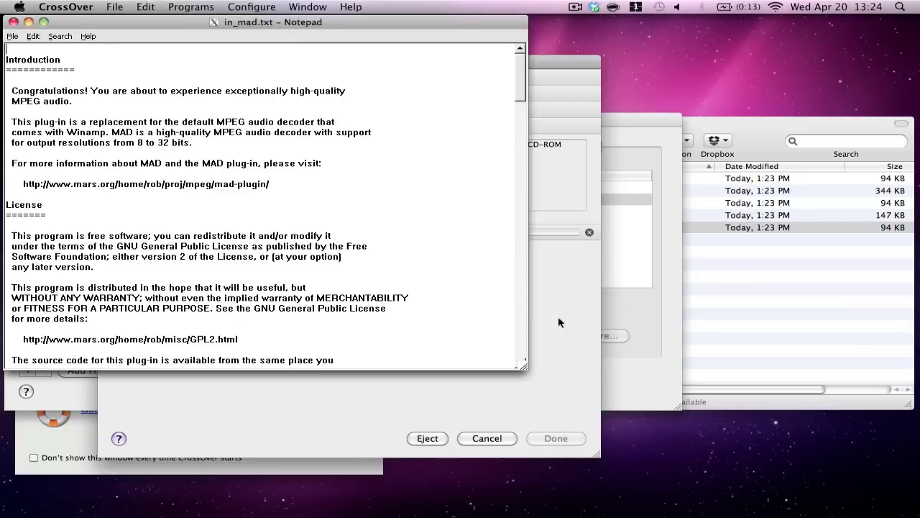
click(13, 22)
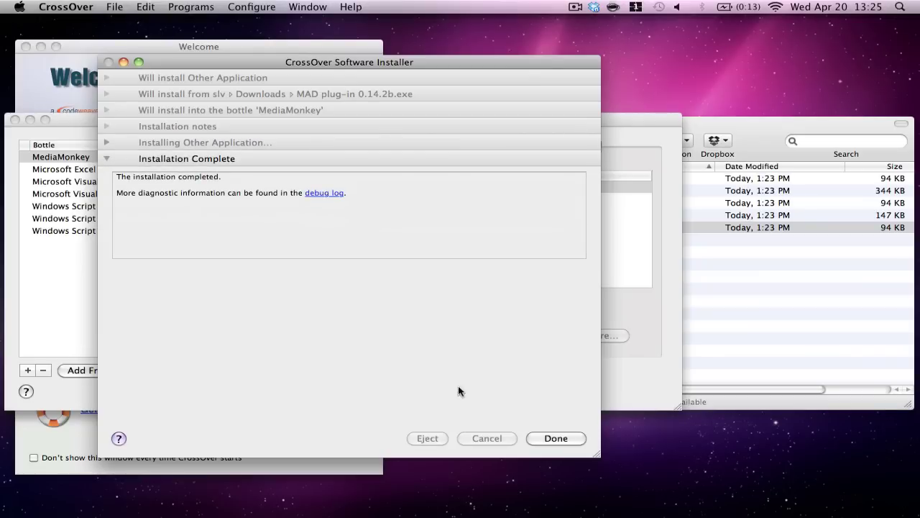
click(550, 435)
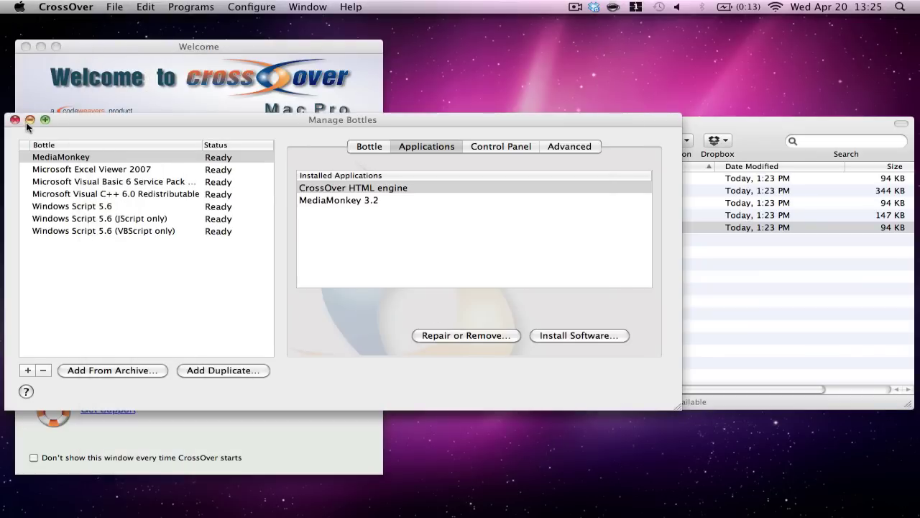
click(15, 120)
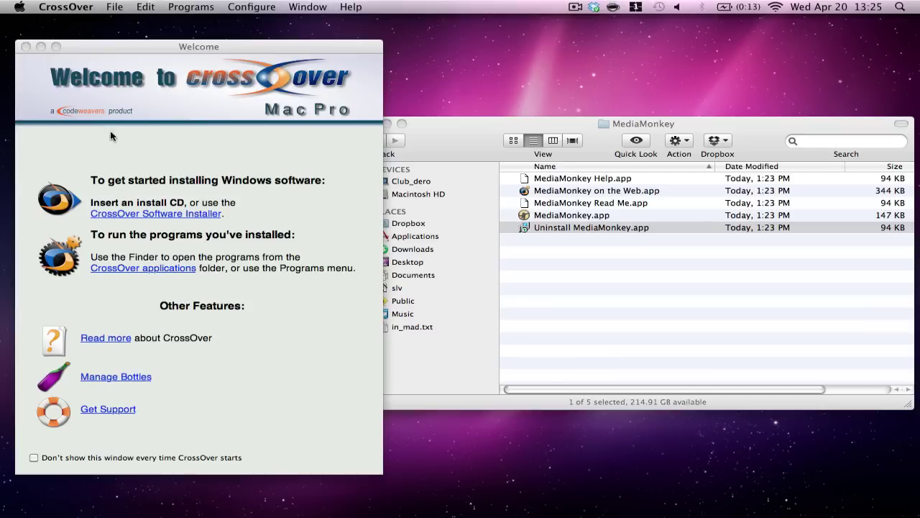
Switch to the Firefox space and close the CodeWeavers tips and crossover mediamonkey search tabs
click(431, 139)
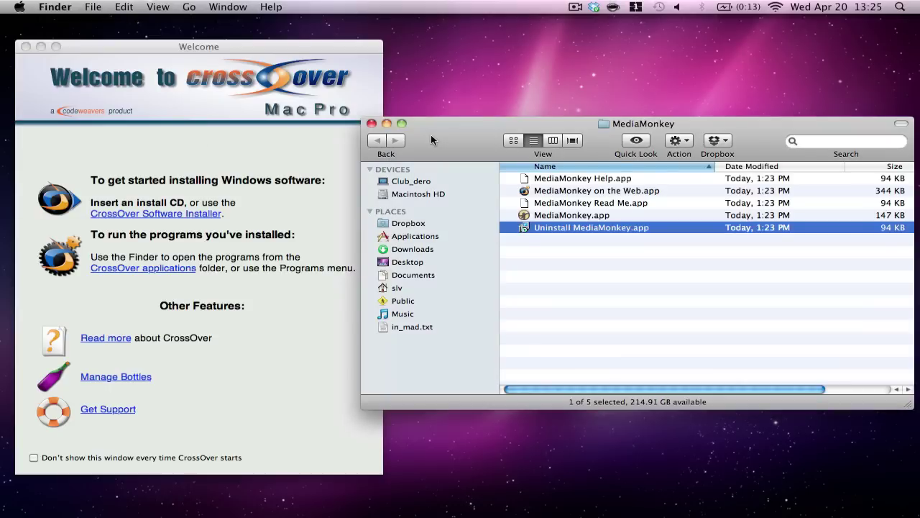
key(ctrl+Down)
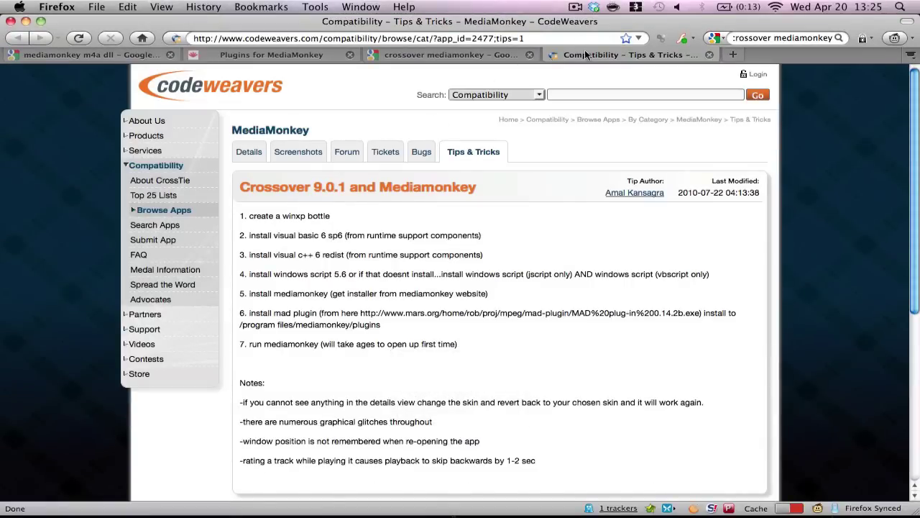
key(super+w)
key(super+w)
click(109, 53)
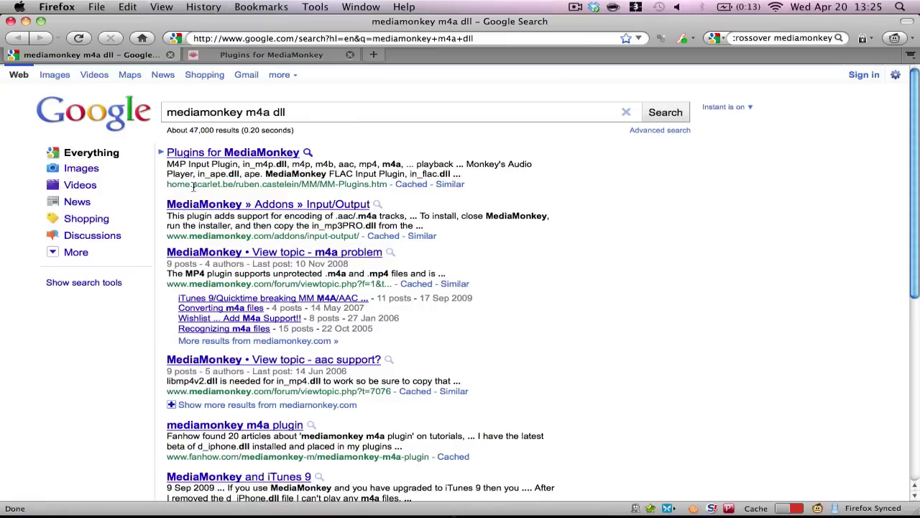
Show the Plugins for MediaMonkey page and highlight the MP4 Input Plugin row
click(223, 58)
scroll(207, 322, down, 1)
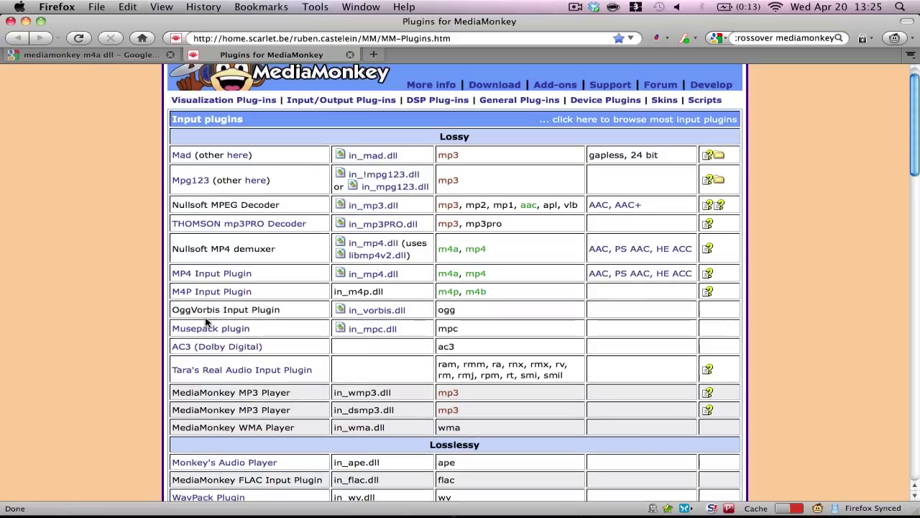
drag(406, 278, 170, 274)
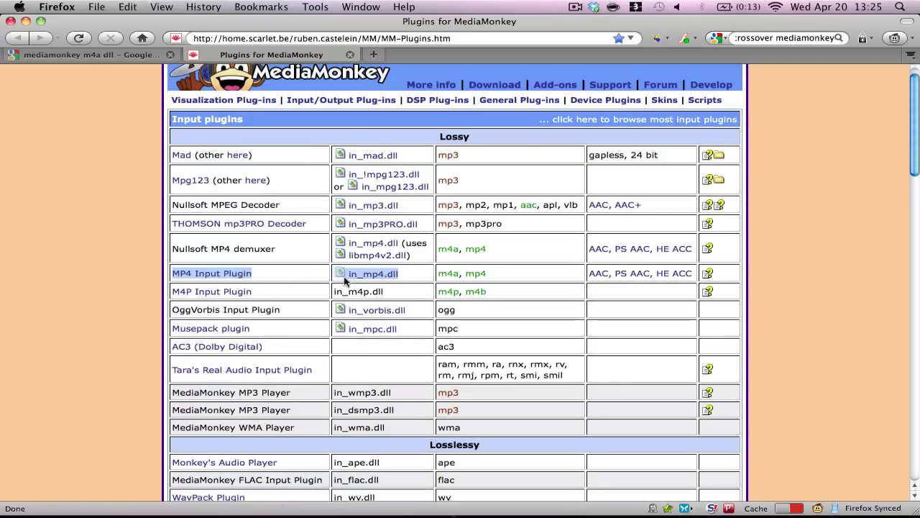
click(401, 292)
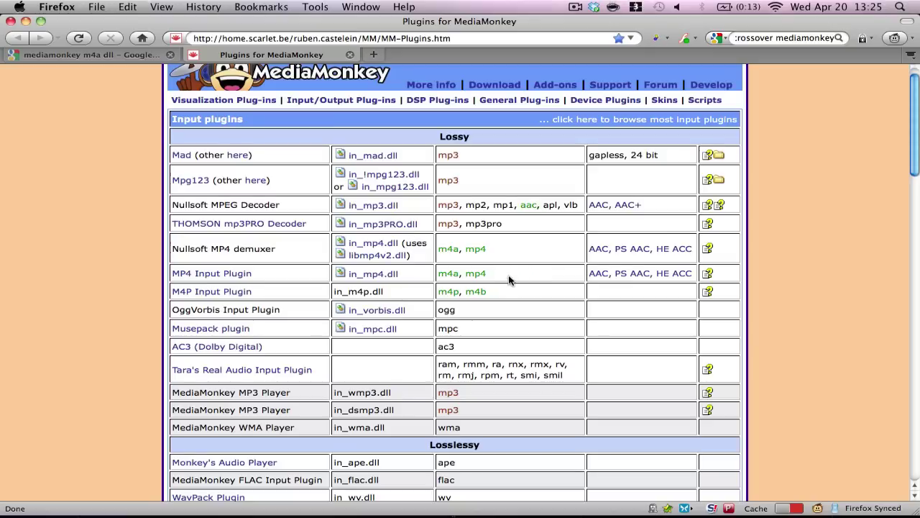
Download the in_mp4.dll link as in_mp4-ac2.1.dll to the Desktop, then return to the CrossOver space
right_click(386, 278)
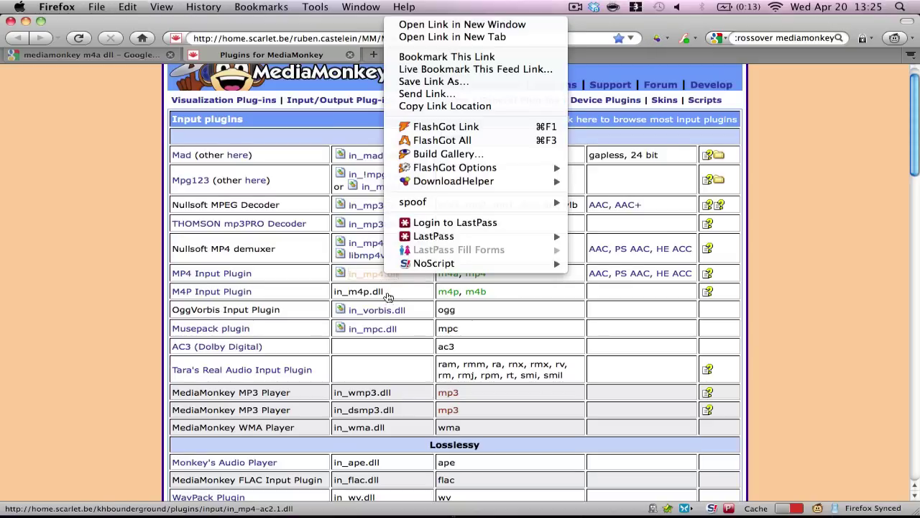
click(433, 82)
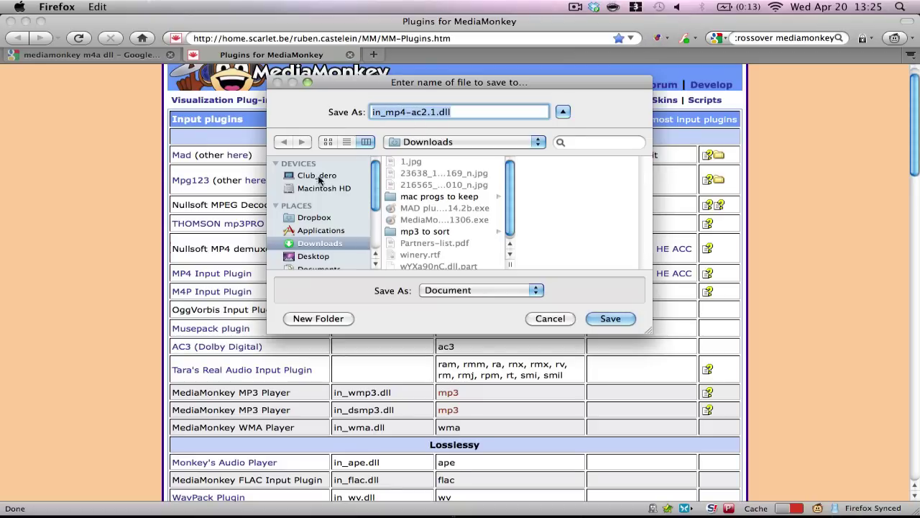
click(295, 257)
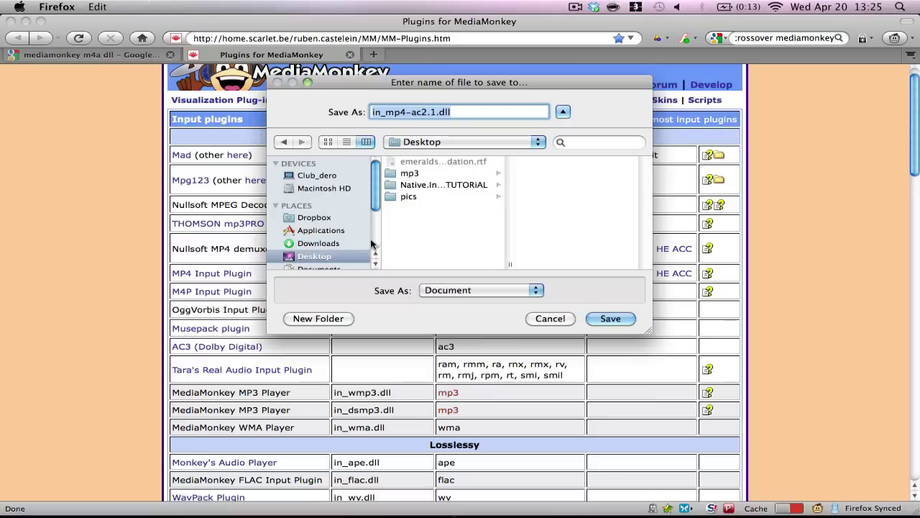
click(609, 318)
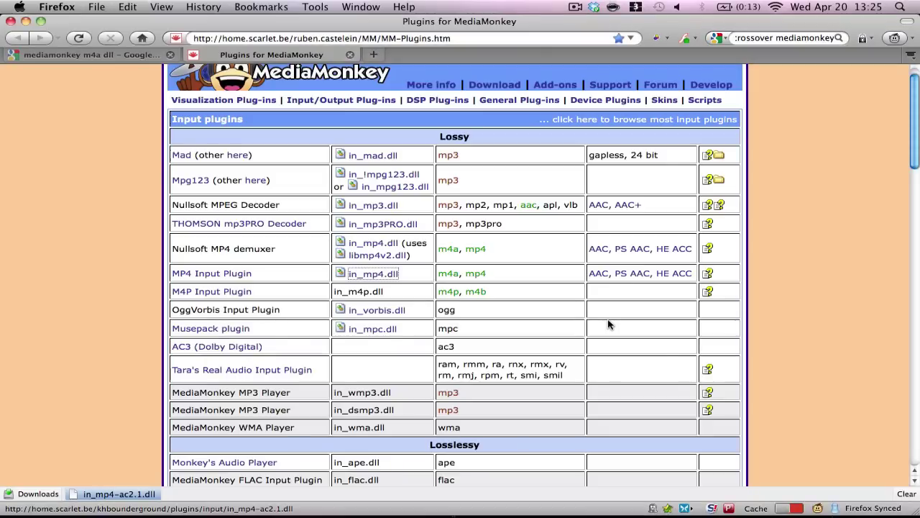
mouse_move(117, 494)
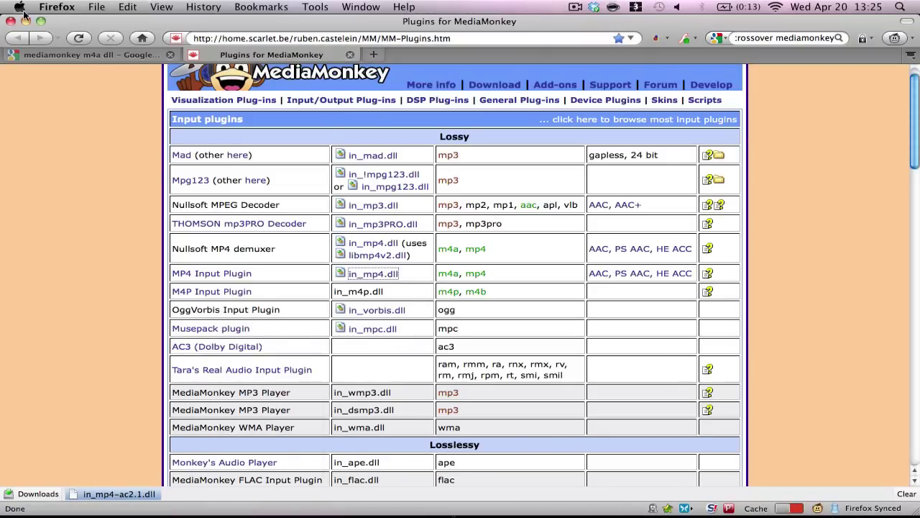
key(ctrl+Right)
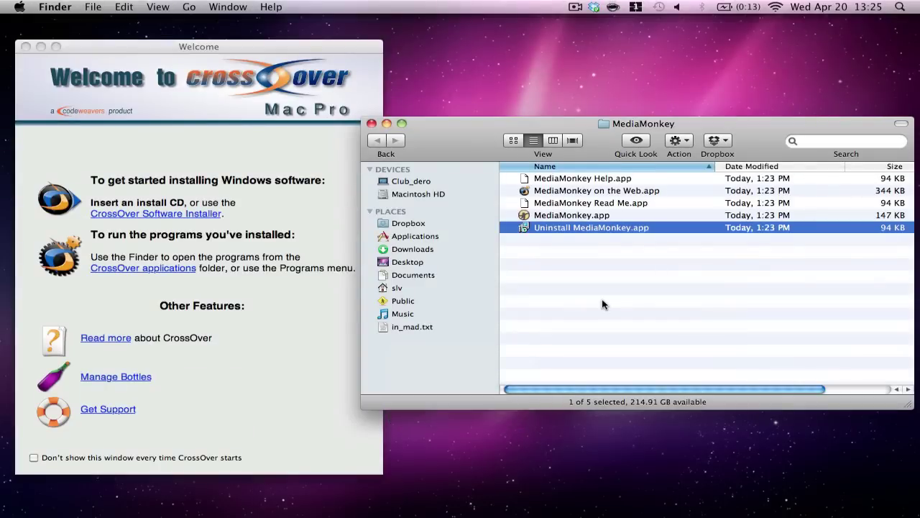
Launch MediaMonkey.app from the Finder MediaMonkey folder
click(608, 216)
double_click(608, 216)
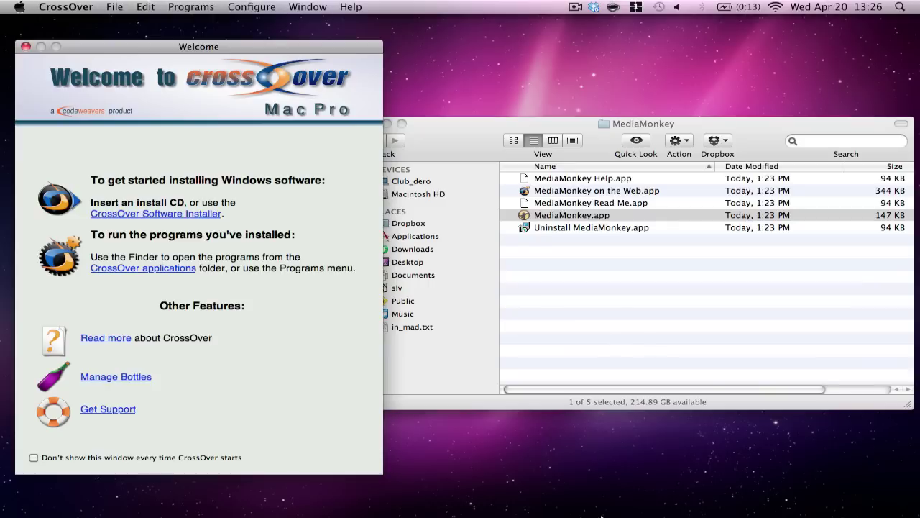
mouse_move(601, 514)
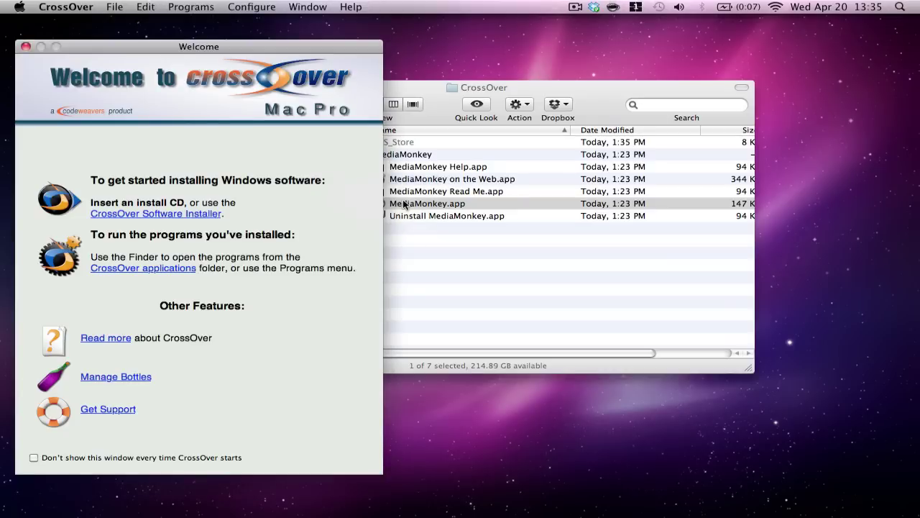
Move the CrossOver Finder folder window aside and close it
click(523, 93)
drag(522, 93, 588, 94)
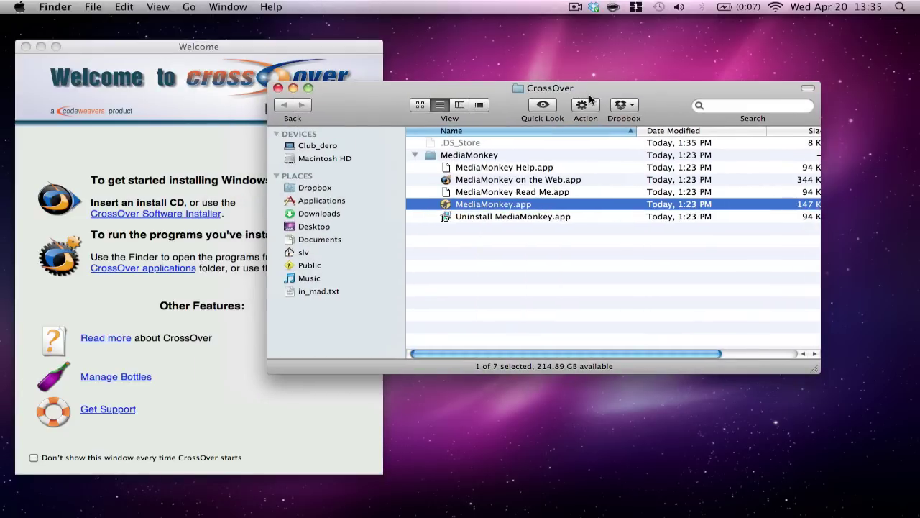
click(278, 88)
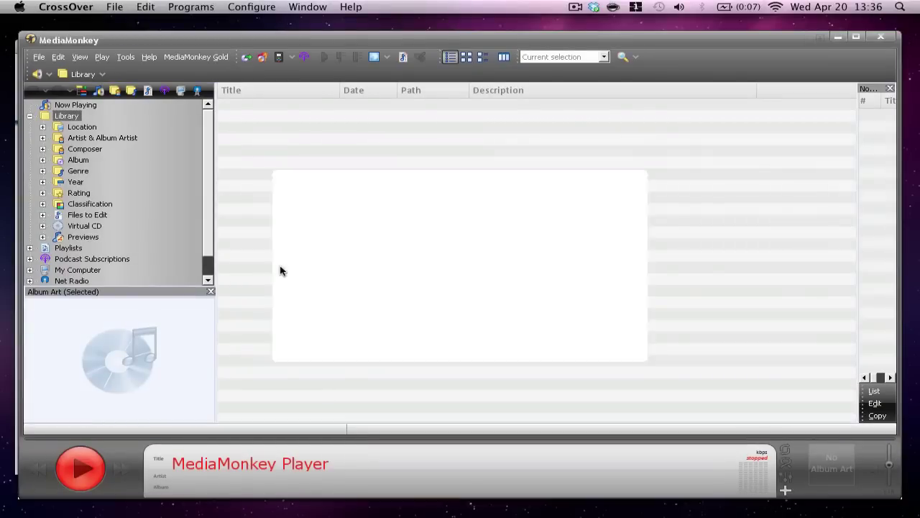
Turn off startup tips and browse My Computer > Y:\ > Desktop > mp3 > Patrick Watson - Wooden Arms
click(335, 341)
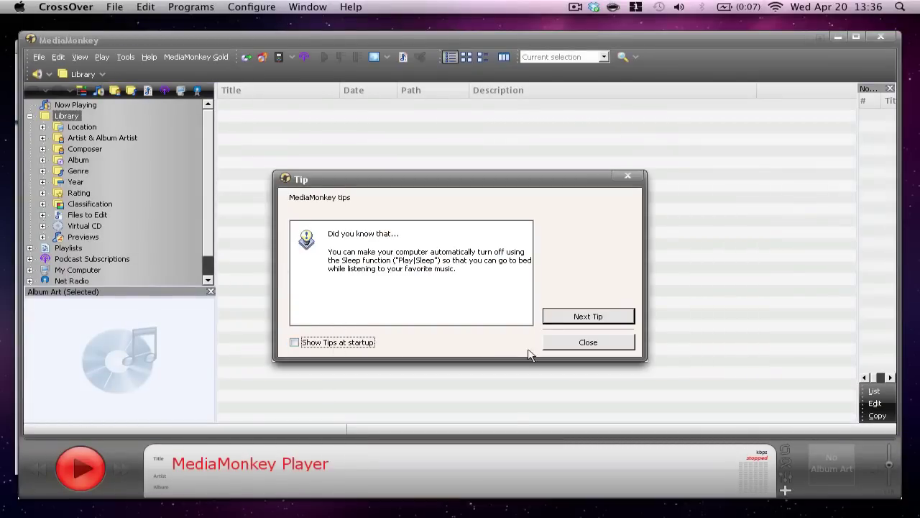
click(575, 343)
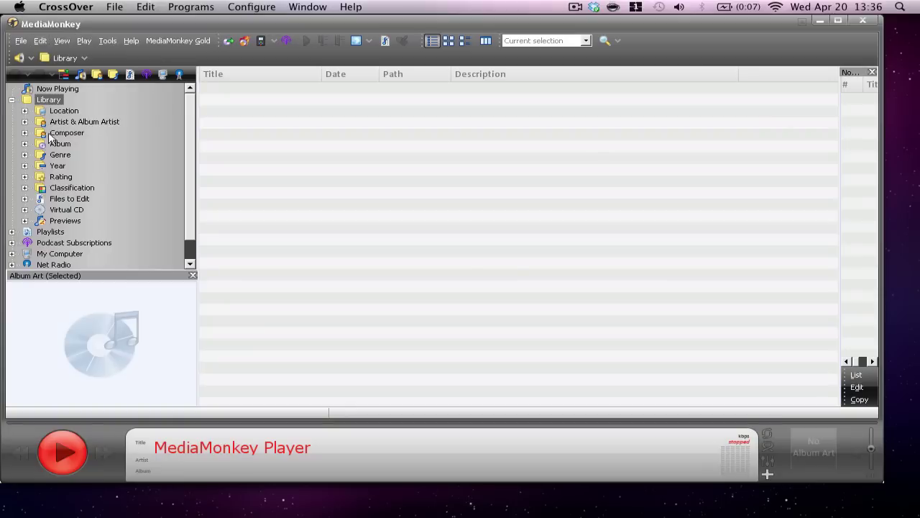
scroll(47, 238, down, 1)
click(46, 230)
click(51, 221)
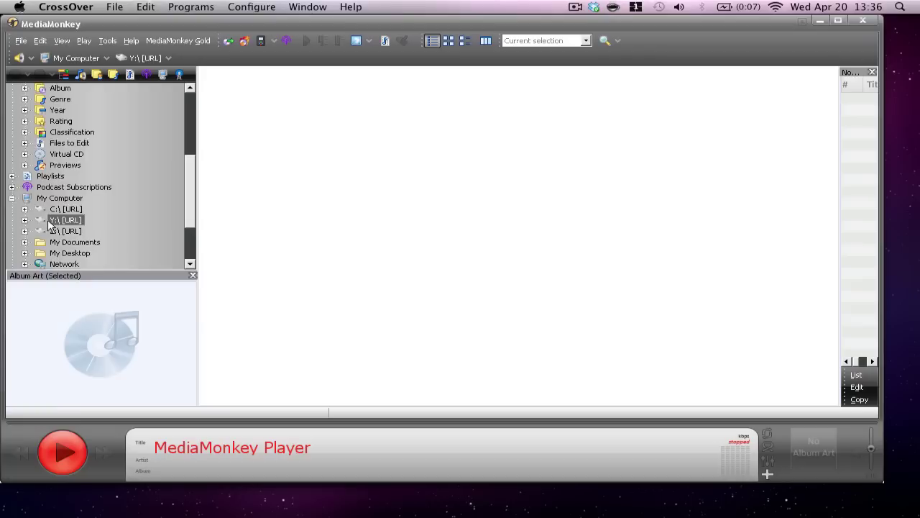
click(65, 149)
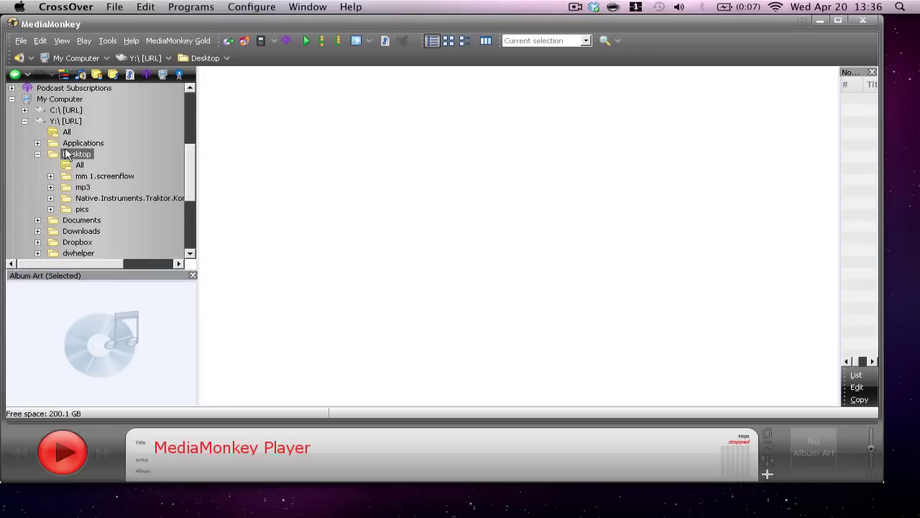
click(71, 188)
click(81, 220)
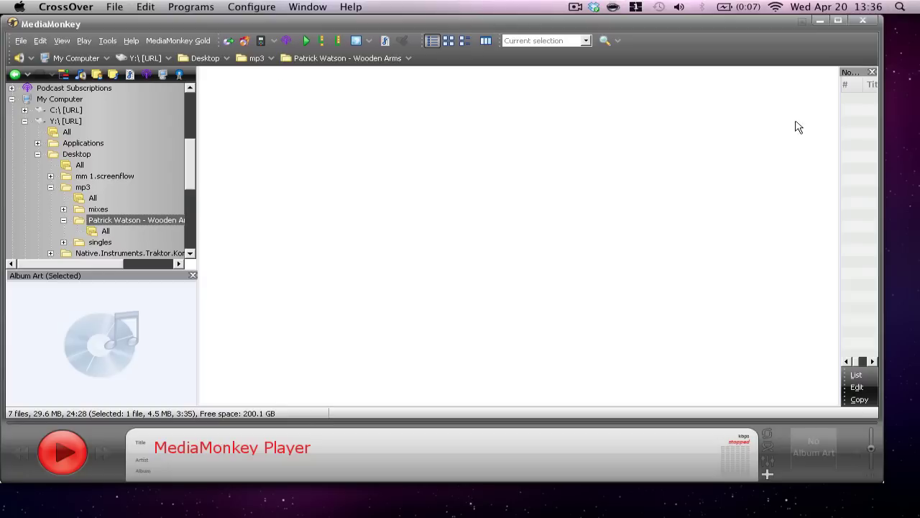
Widen the Now Playing panel by dragging its splitter
drag(839, 132, 548, 147)
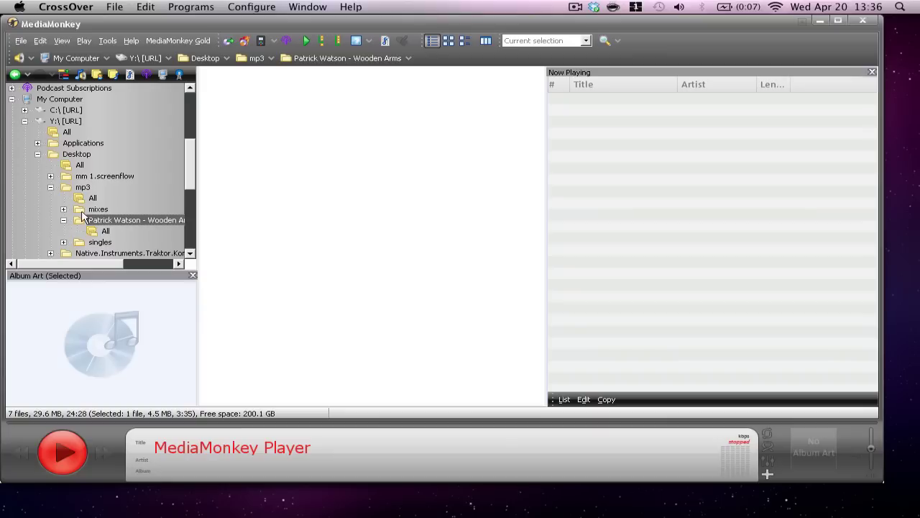
scroll(81, 216, down, 1)
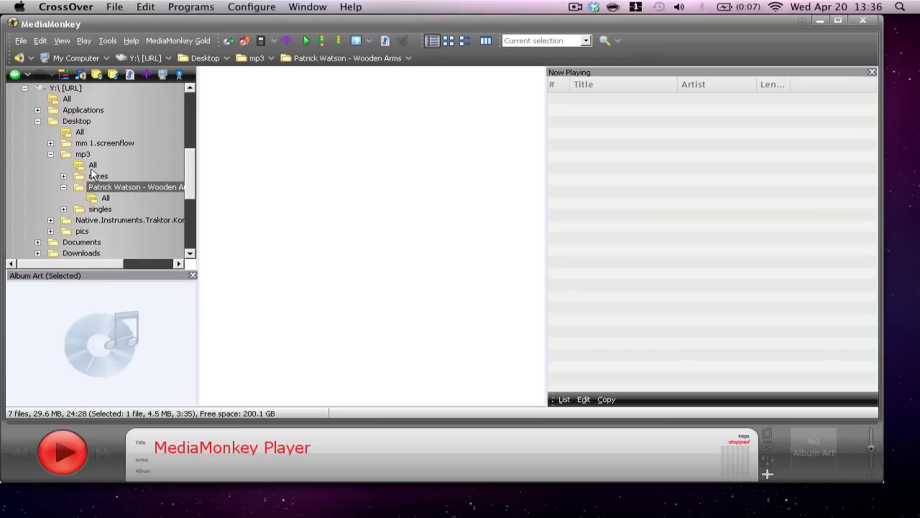
scroll(92, 173, up, 3)
scroll(92, 173, down, 3)
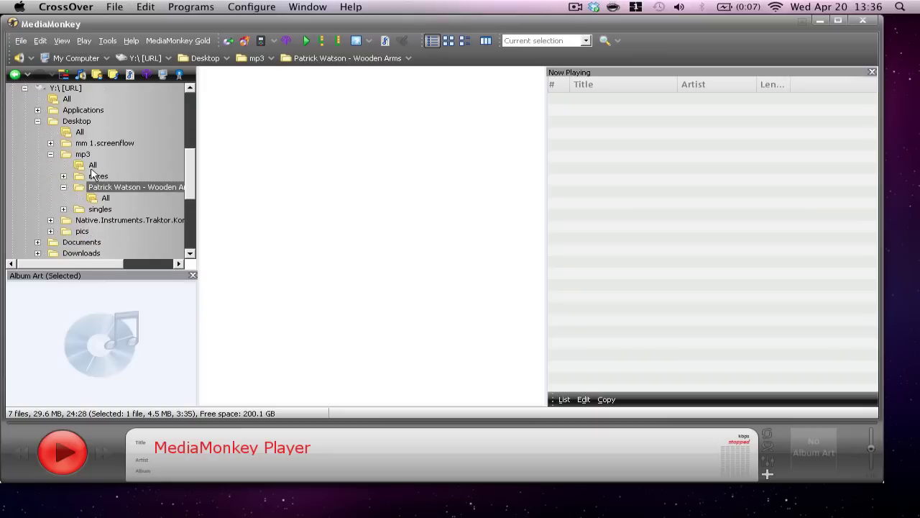
Use File > Open URL or File to browse the disk into Desktop > mp3
click(21, 40)
click(41, 59)
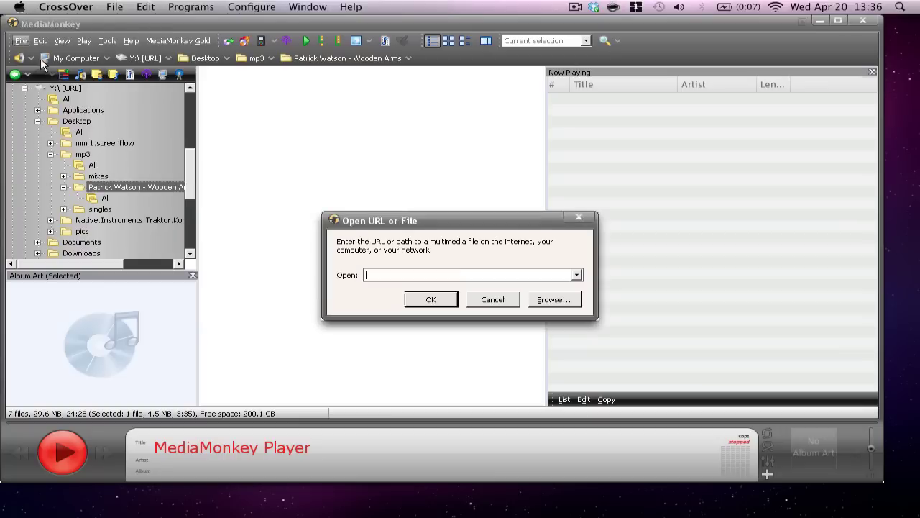
click(547, 302)
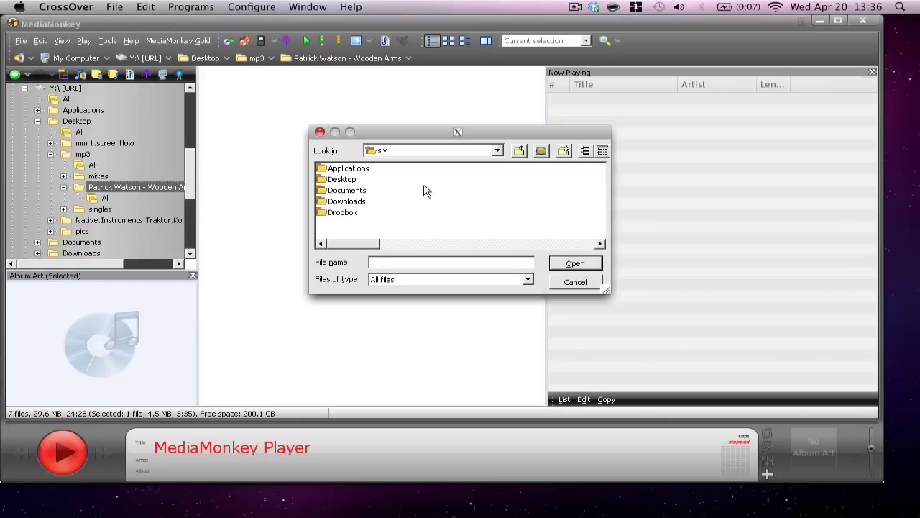
double_click(351, 181)
double_click(338, 179)
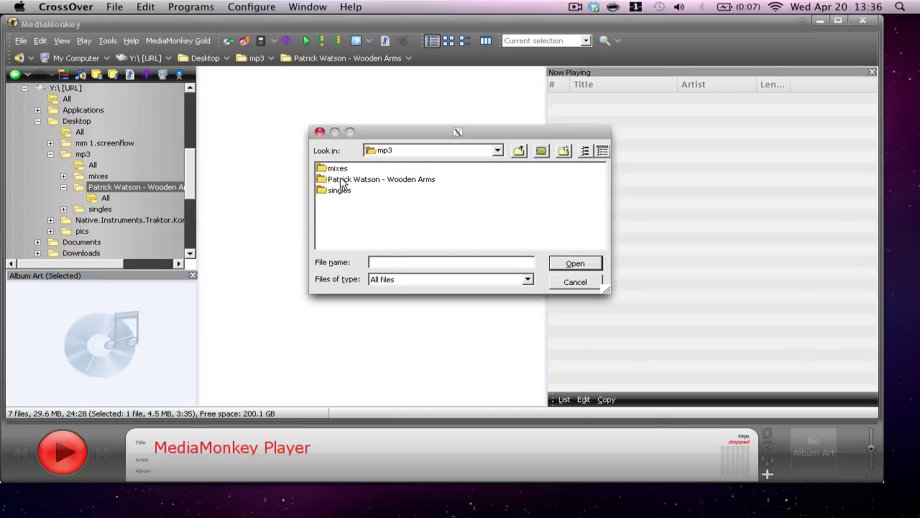
Open the Patrick Watson - Wooden Arms folder and play 01 - Firewood.mp3
click(341, 188)
double_click(340, 180)
click(341, 171)
double_click(339, 171)
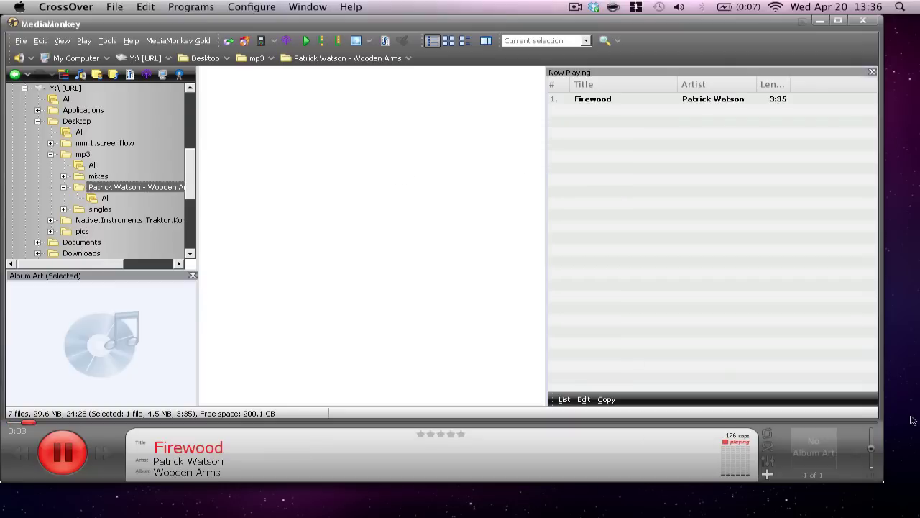
Raise the volume to 80%, seek to 0:45, pause, and close Now Playing
drag(872, 451, 871, 436)
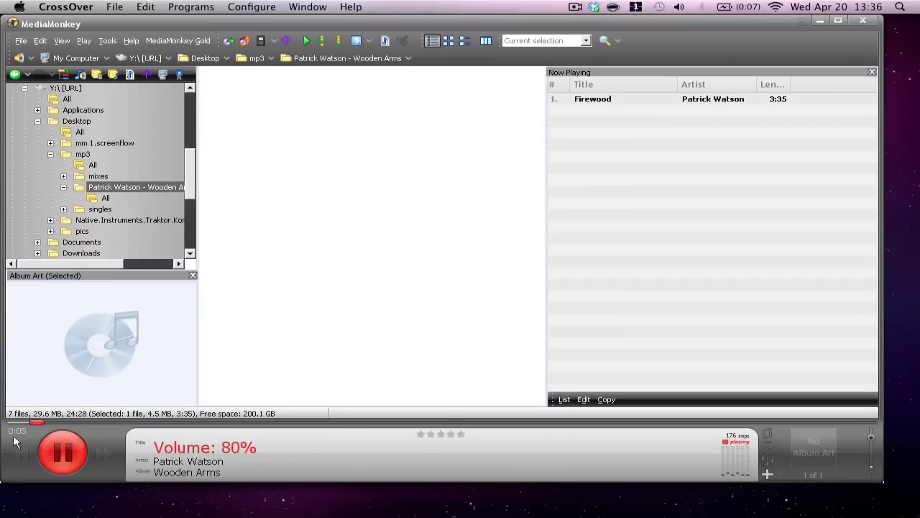
click(200, 422)
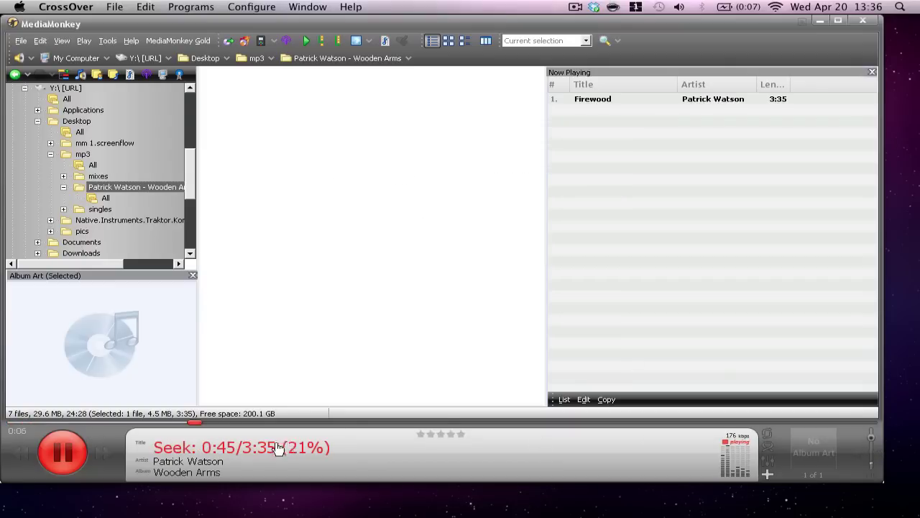
click(63, 451)
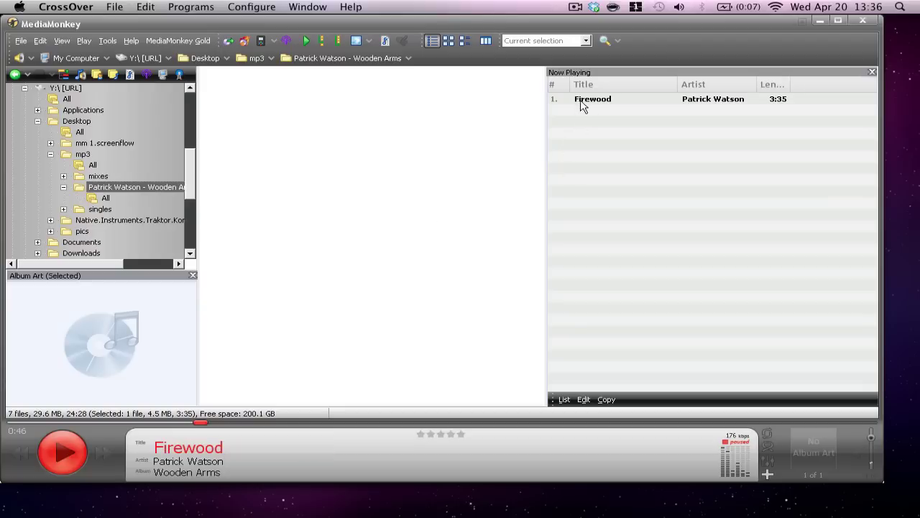
click(872, 72)
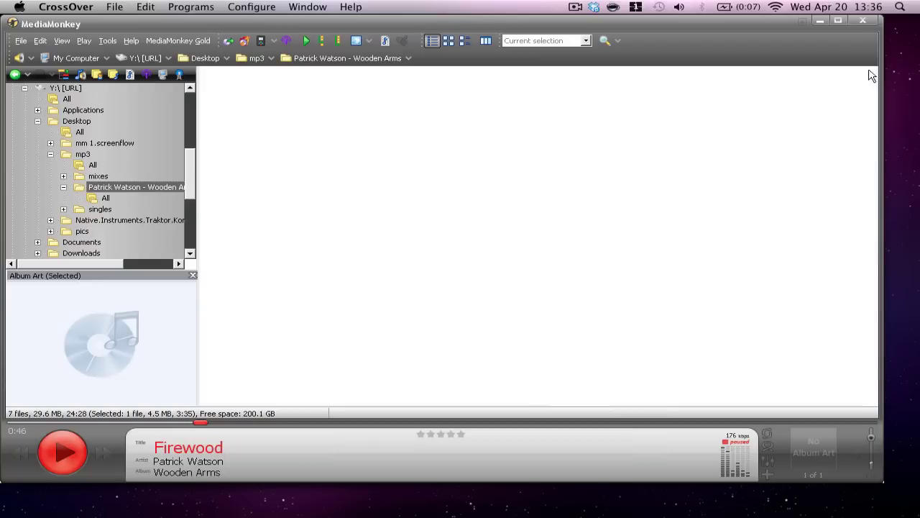
Reopen Now Playing, view Firewood's track properties without changes, then close the panel
right_click(784, 440)
click(776, 353)
click(602, 100)
right_click(602, 100)
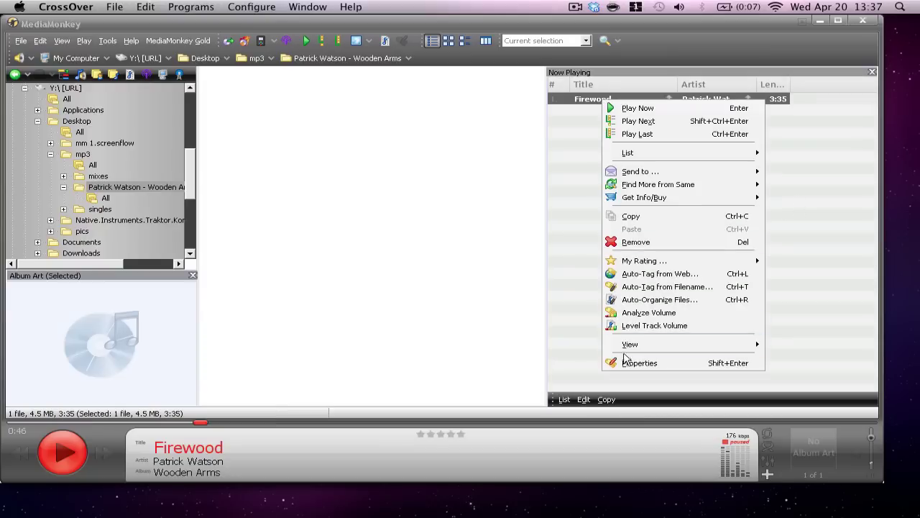
click(626, 363)
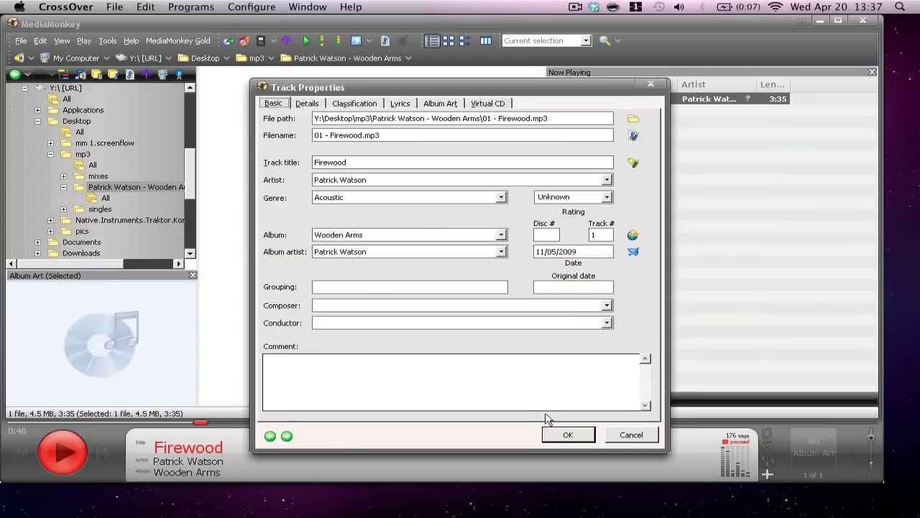
click(631, 435)
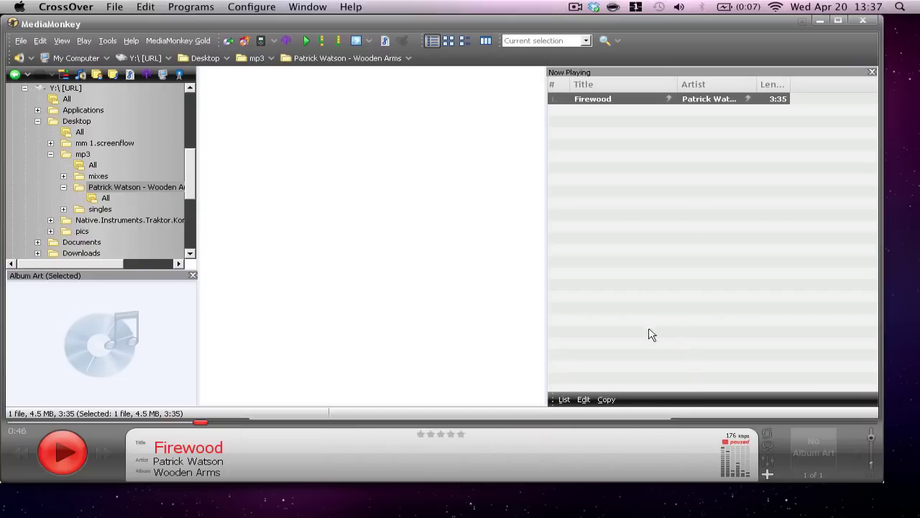
click(871, 72)
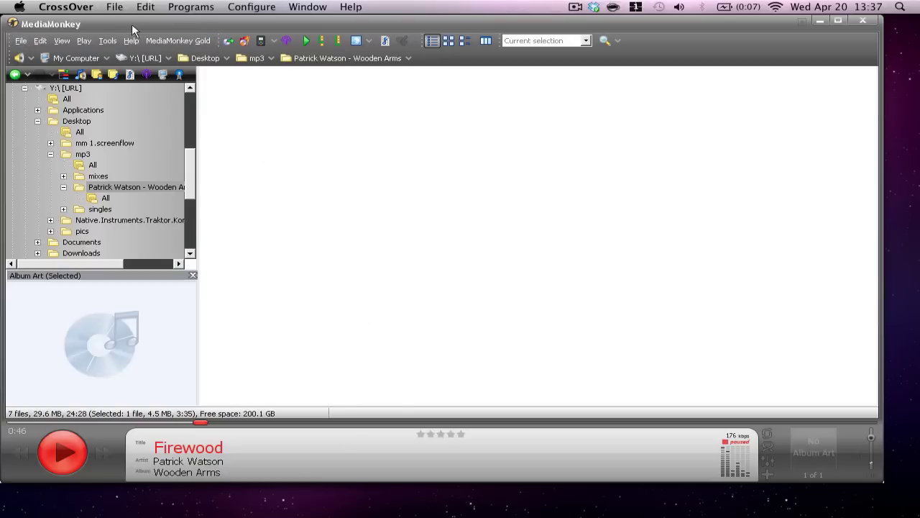
Briefly resume Firewood and pause it again at 0:48
click(58, 467)
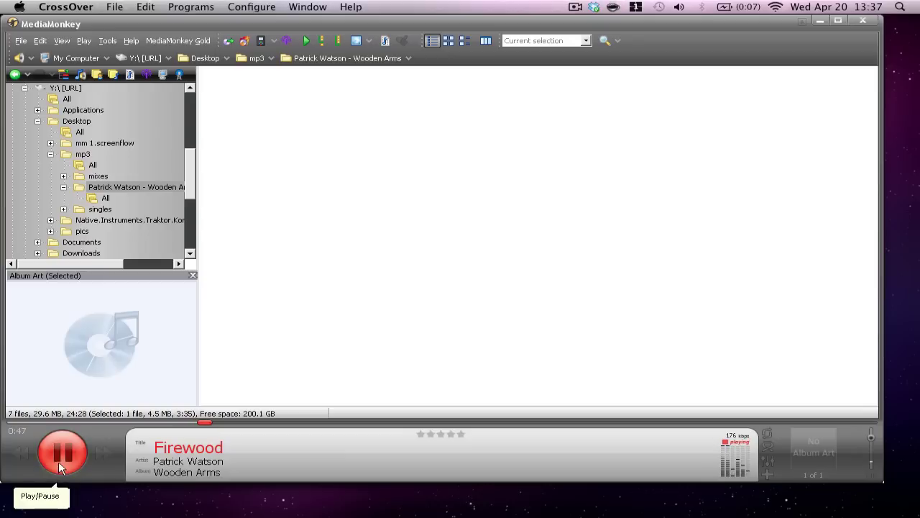
click(58, 461)
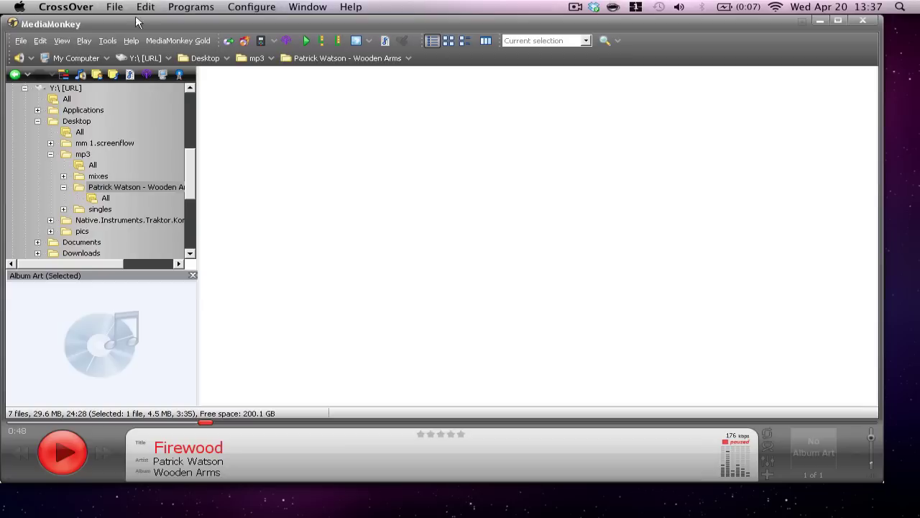
click(108, 41)
Inspect the DirectSound output plug-in's driver list in Options, keeping Primary Sound Driver
click(134, 261)
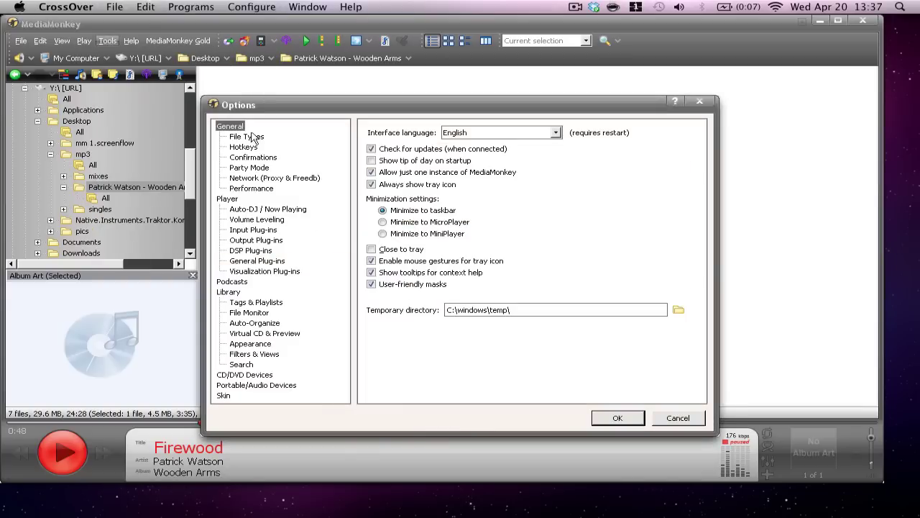
click(245, 242)
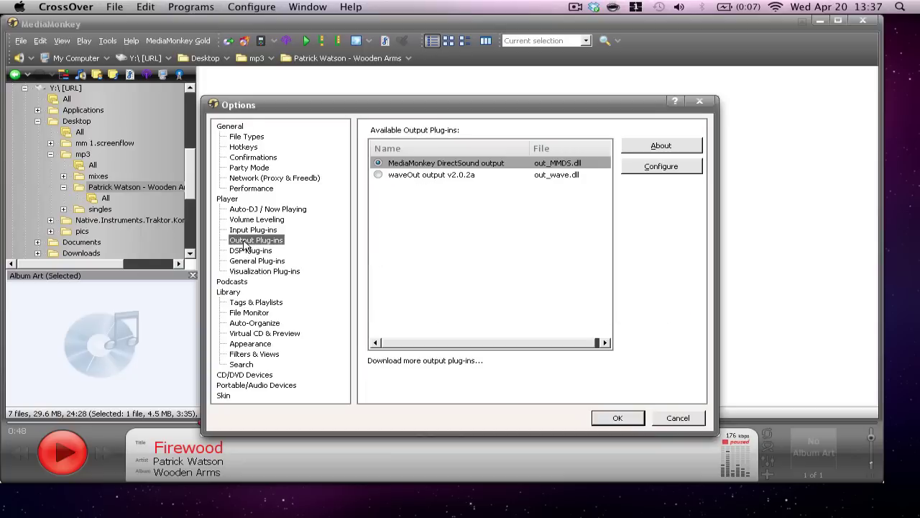
click(467, 165)
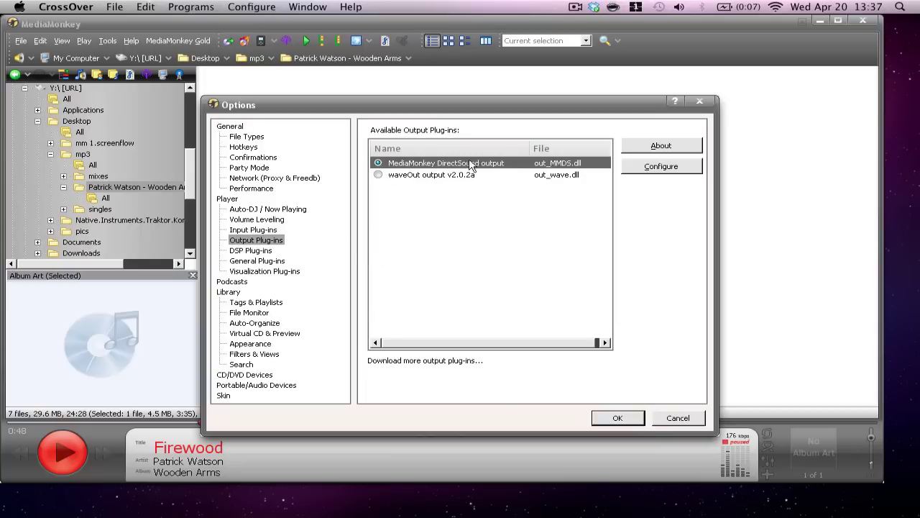
click(648, 167)
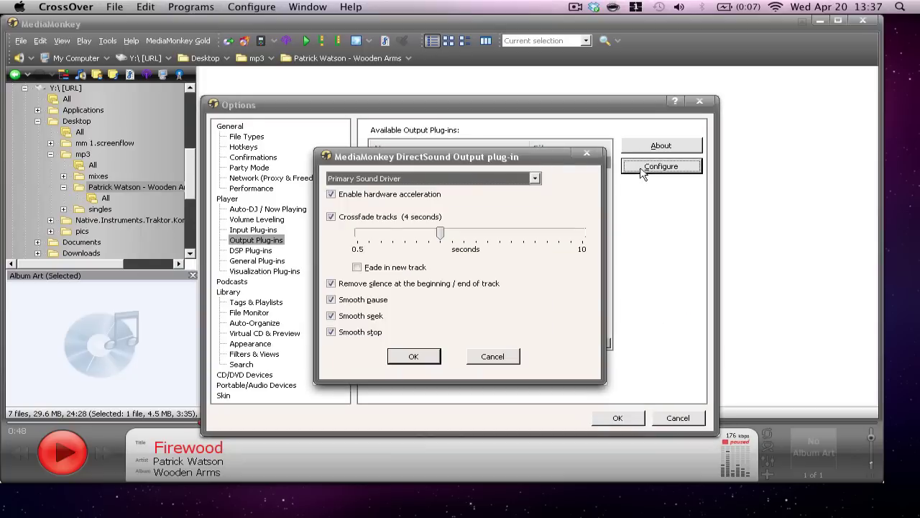
click(435, 180)
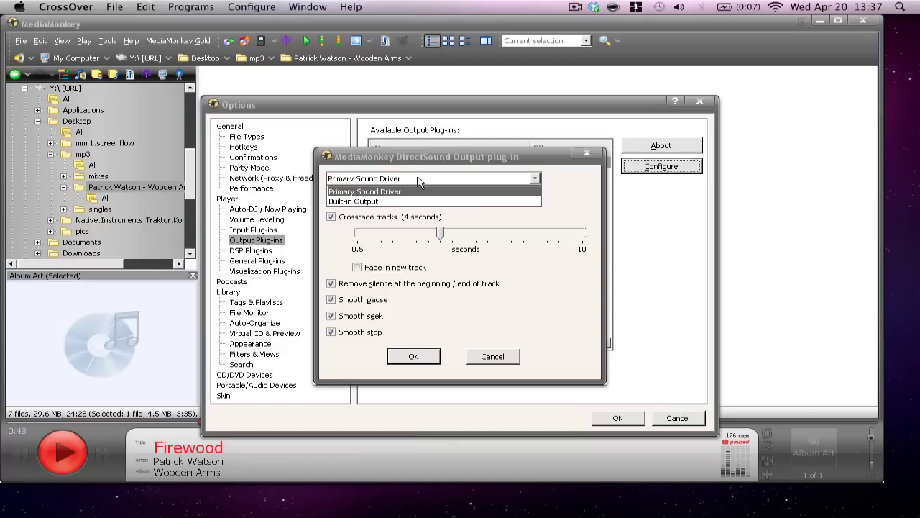
click(419, 182)
click(417, 183)
click(415, 171)
click(413, 179)
click(434, 181)
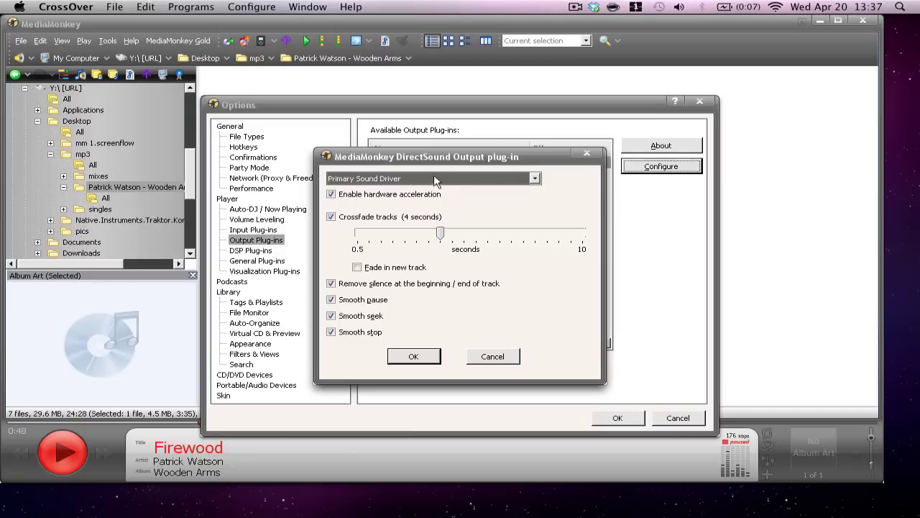
Cancel the plug-in settings and Options, then briefly play and pause Firewood at 0:49
click(491, 358)
click(679, 419)
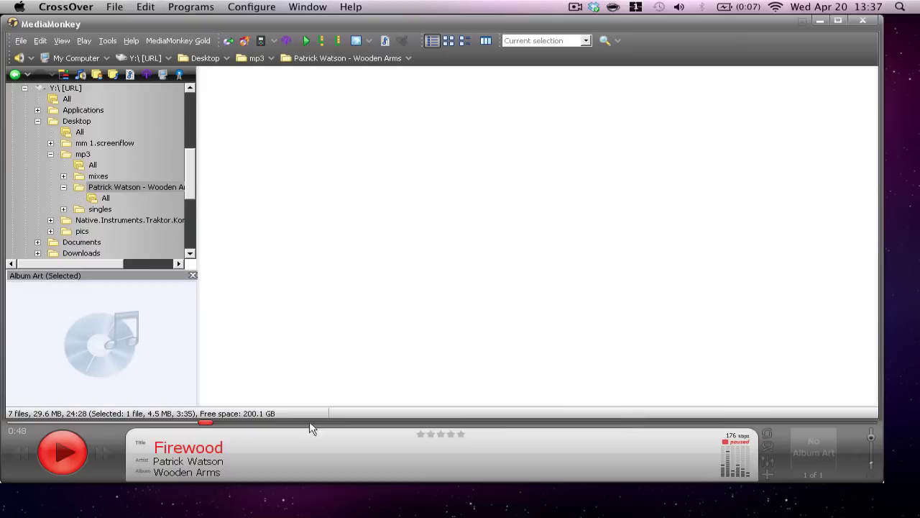
click(79, 458)
click(80, 459)
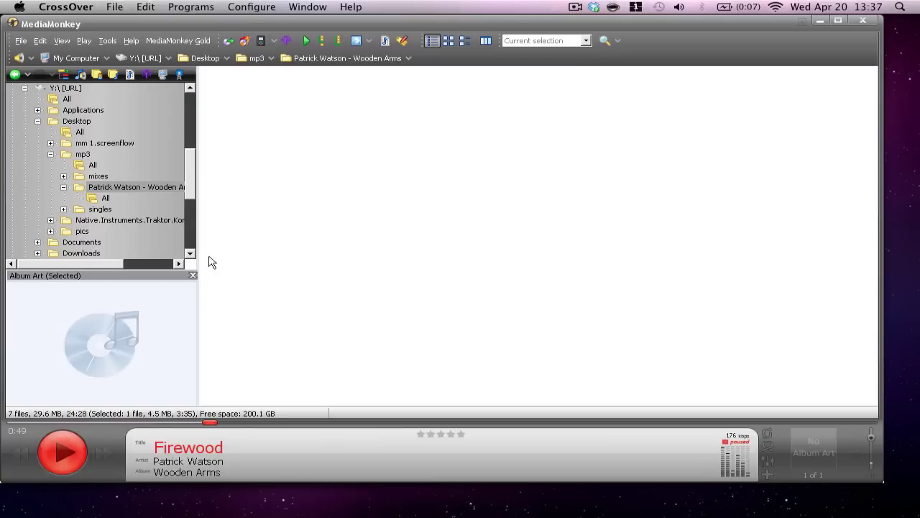
Open the MediaMonkey 3.2 bottle's drive_c in Finder from CrossOver's bottle manager
key(super+Tab)
key(super+Tab)
key(super+Tab)
key(super+Tab)
key(super+Tab)
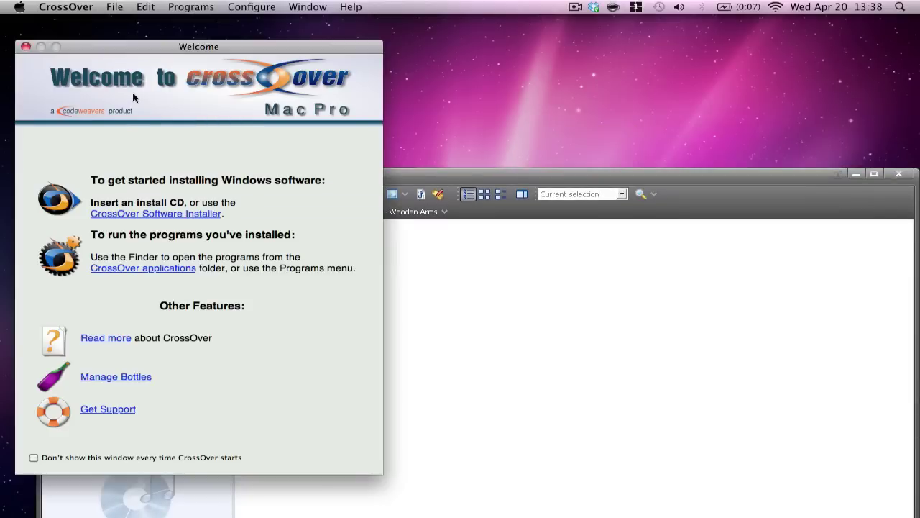
click(106, 377)
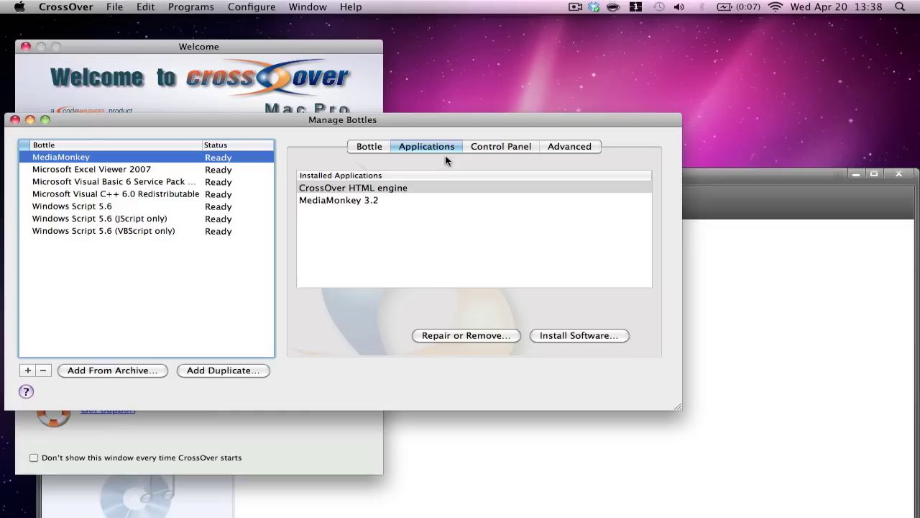
click(378, 200)
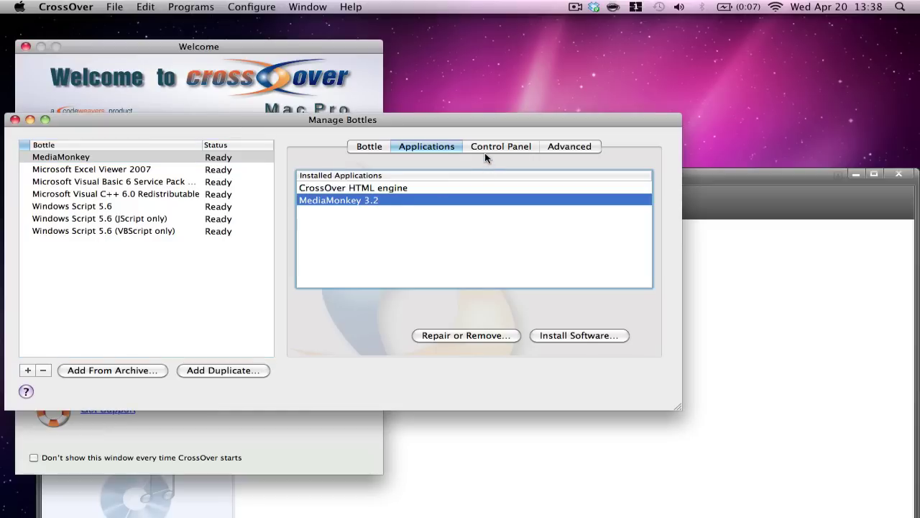
click(551, 151)
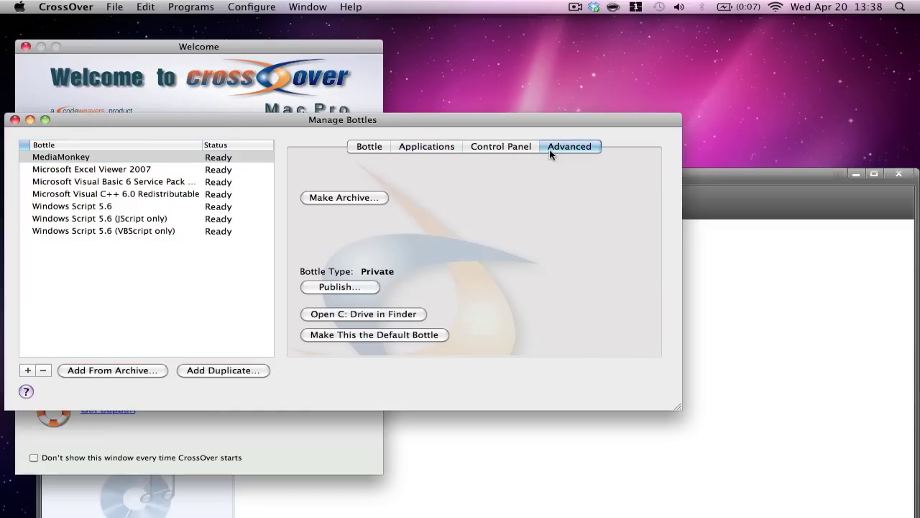
click(364, 313)
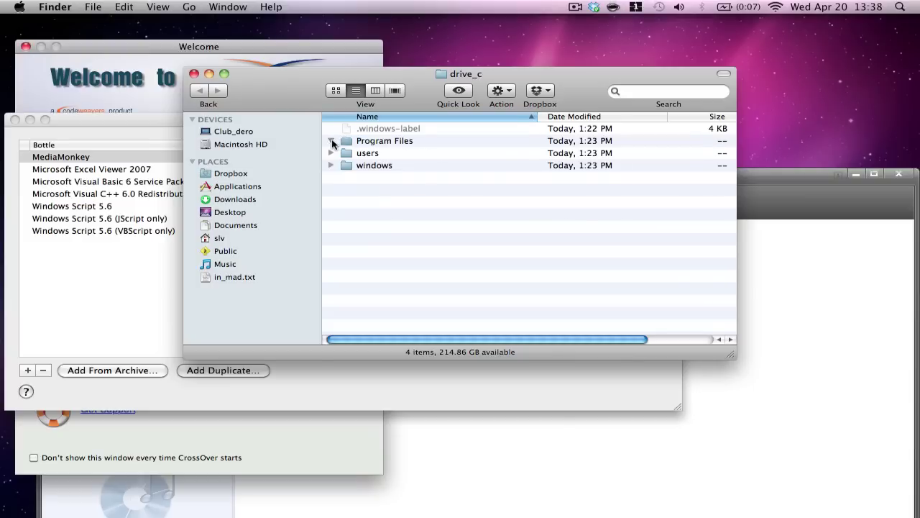
Expand Program Files > MediaMonkey > Plugins in the Finder listing
click(331, 141)
click(346, 178)
scroll(349, 181, down, 5)
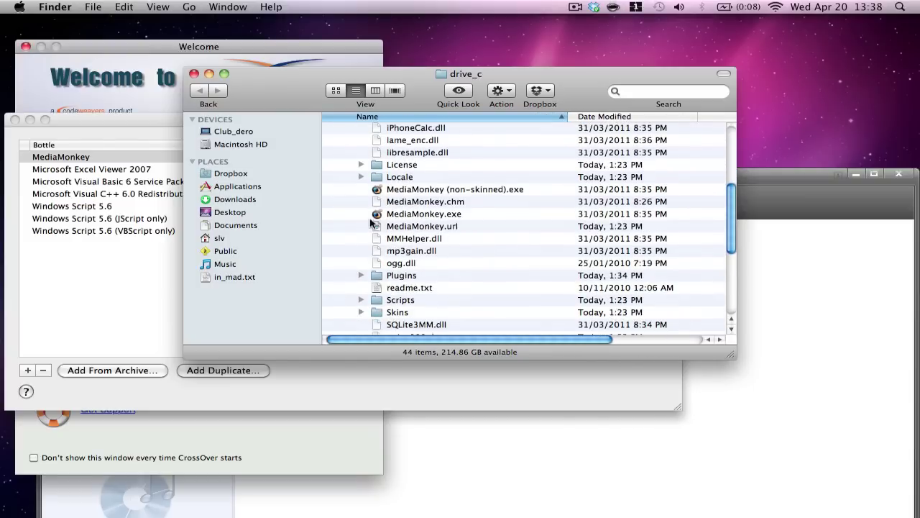
click(361, 275)
Select in_mad.dll in Plugins, then bring MediaMonkey's window forward and move it up
scroll(434, 235, down, 3)
scroll(434, 235, down, 10)
scroll(434, 236, down, 1)
scroll(423, 259, down, 1)
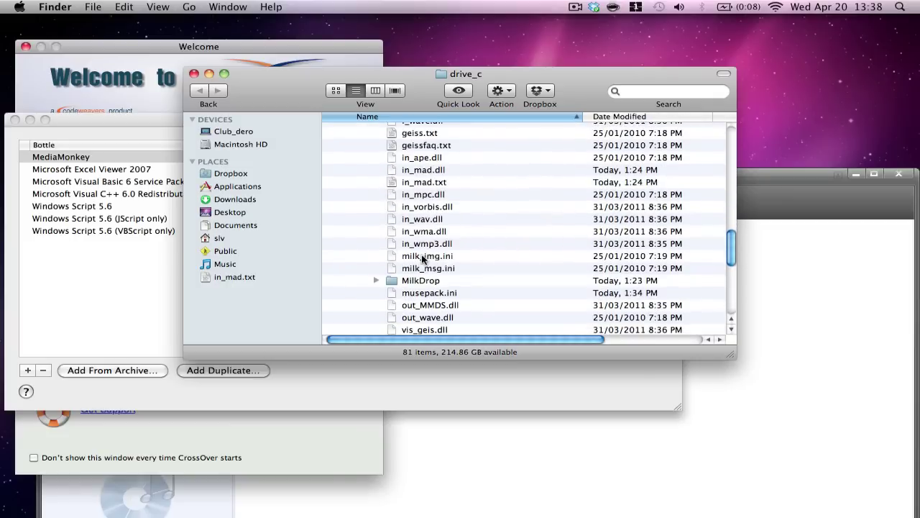
click(412, 165)
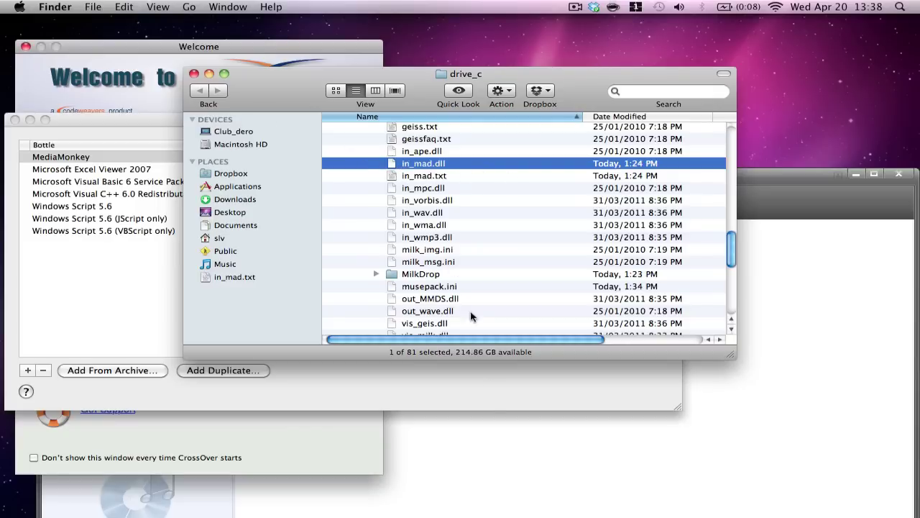
click(794, 194)
drag(795, 195, 698, 31)
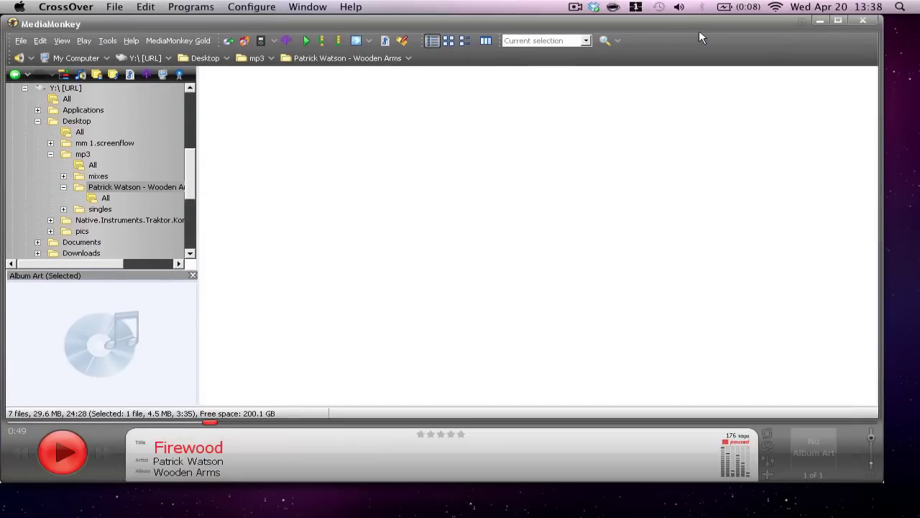
Browse via File > Open URL or File to the mp3 singles folder, listing all file types
click(21, 41)
click(39, 52)
click(568, 302)
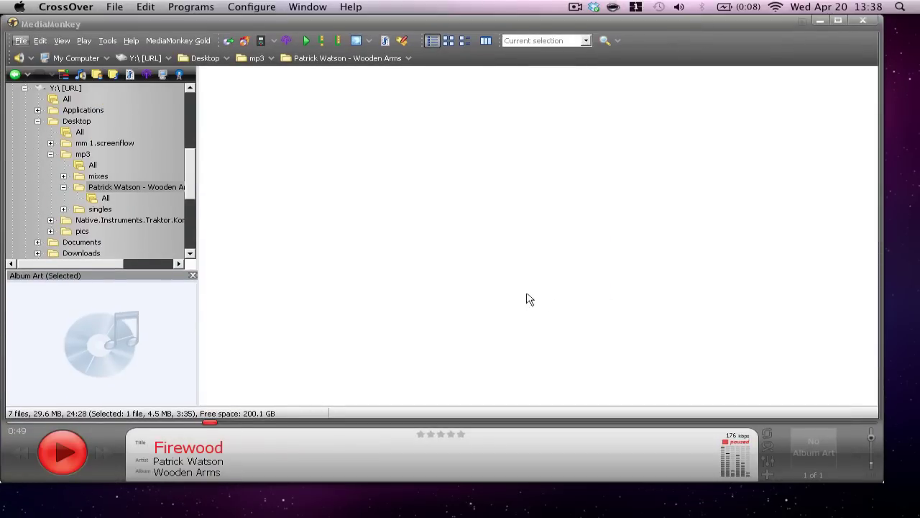
click(519, 150)
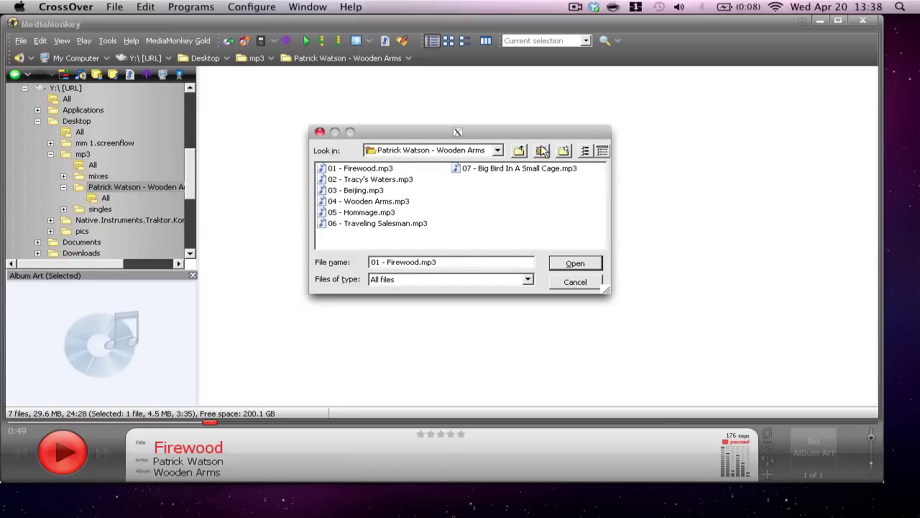
click(519, 150)
double_click(342, 190)
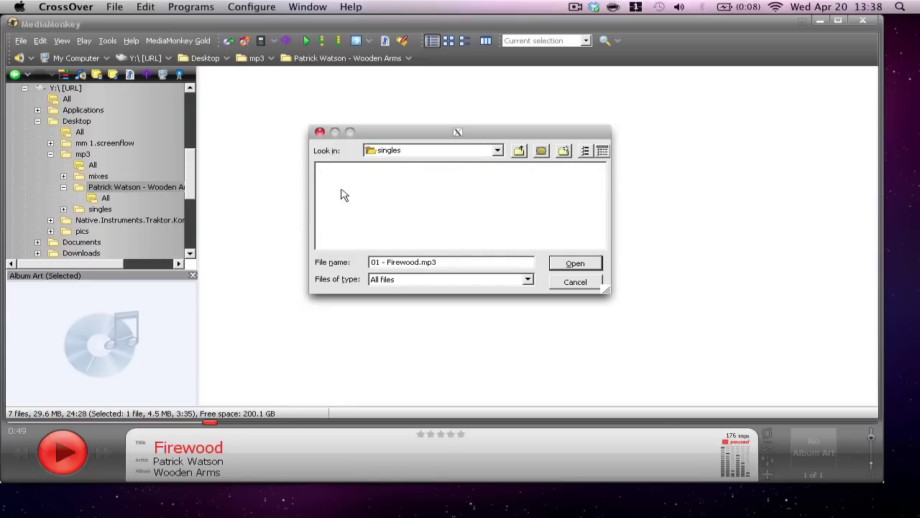
click(405, 280)
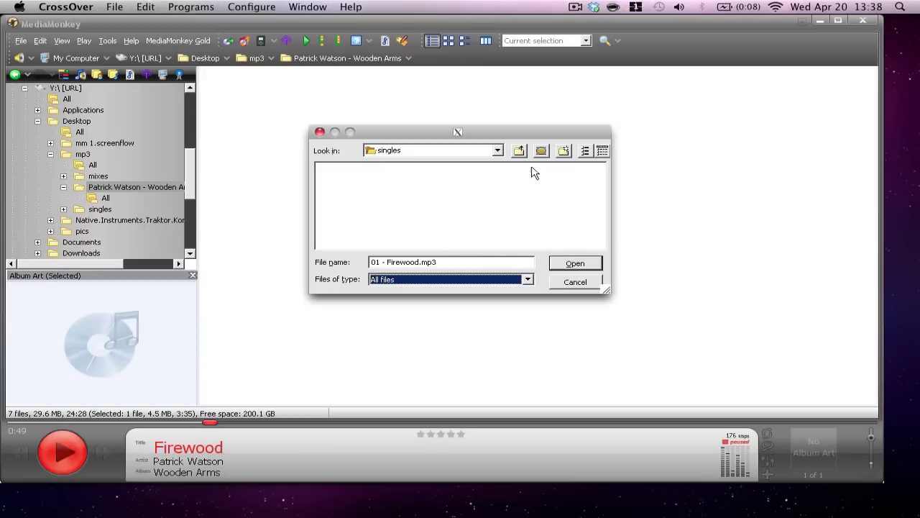
Load 02 - Let Me Be.m4a from the mixes folder, then move MediaMonkey down
click(518, 151)
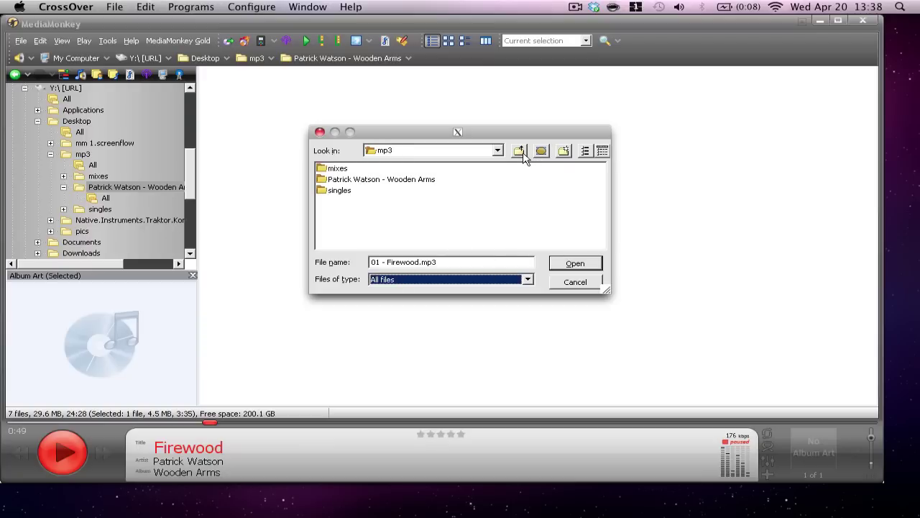
double_click(338, 168)
click(347, 170)
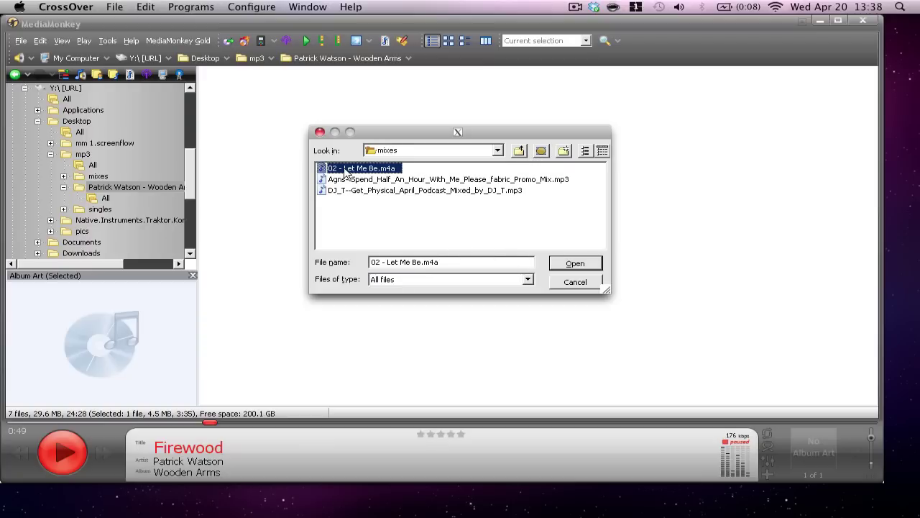
double_click(346, 170)
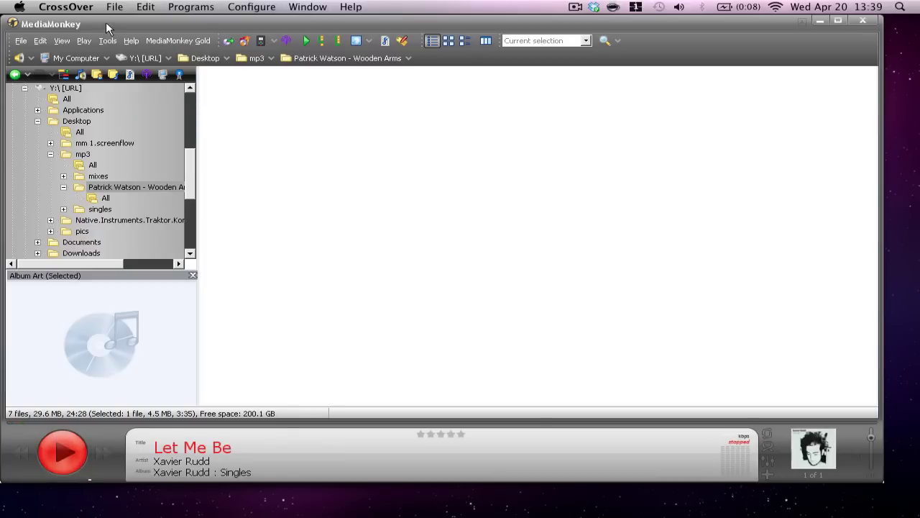
drag(107, 26, 101, 103)
Copy in_mp4-ac2.1.dll from the bottle's C: drive Desktop folder
click(109, 66)
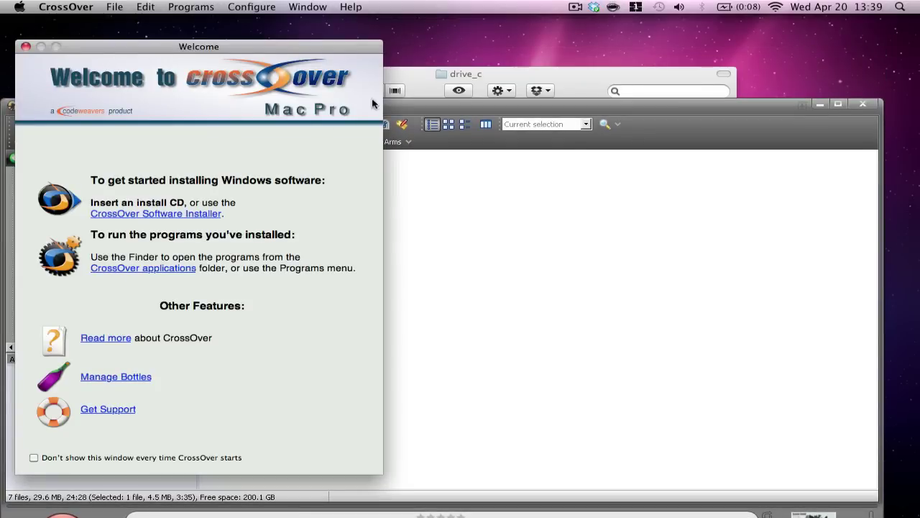
click(122, 377)
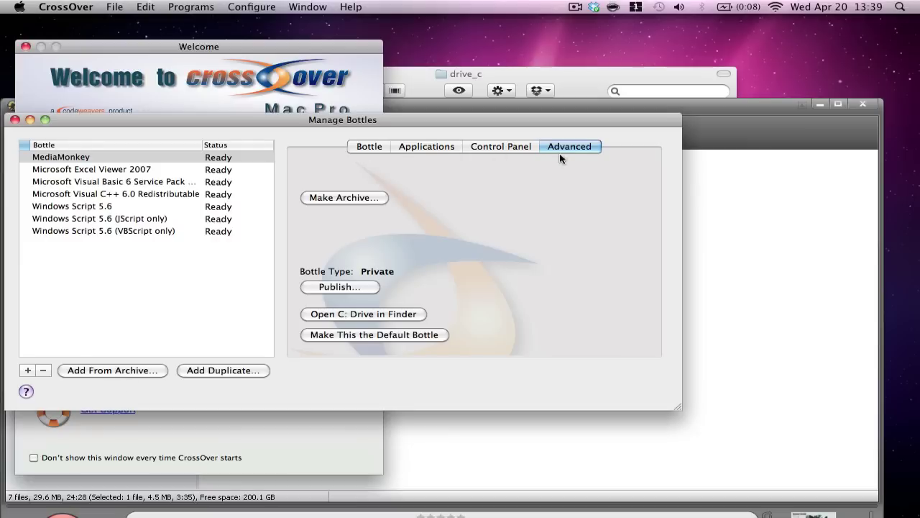
click(380, 313)
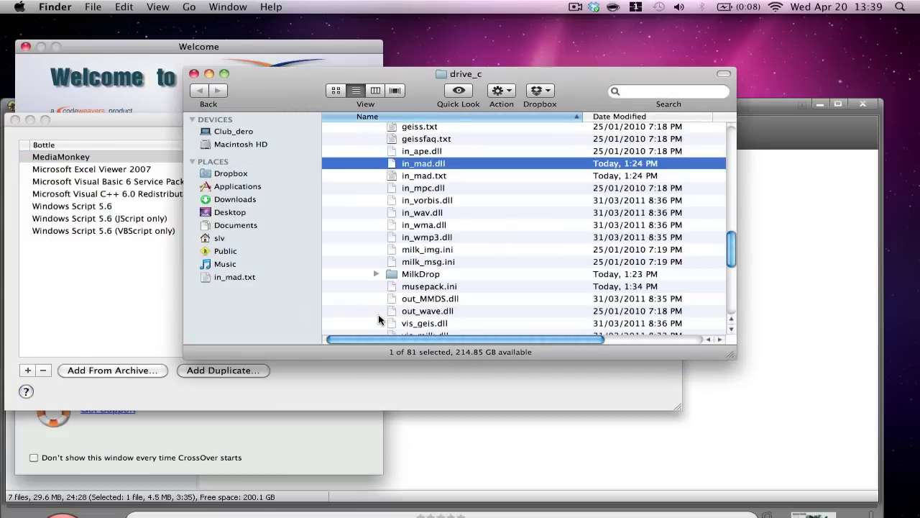
scroll(512, 186, up, 5)
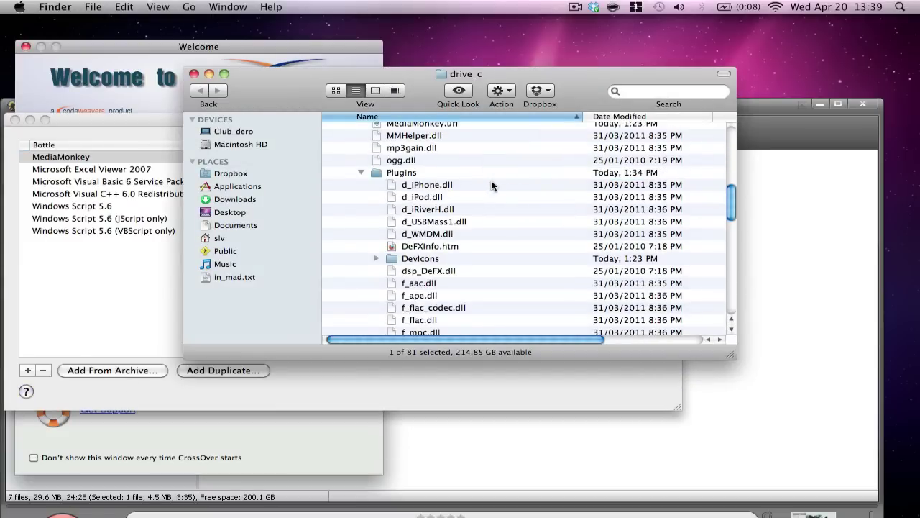
click(221, 212)
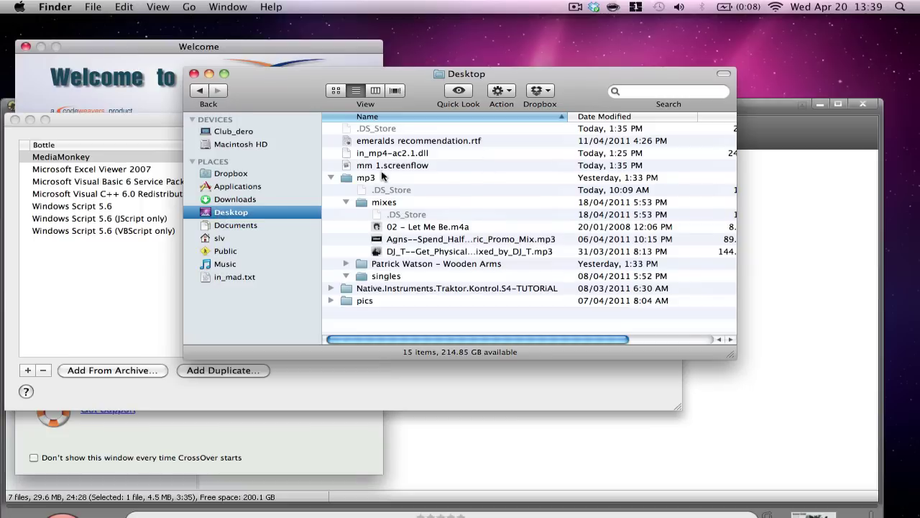
right_click(381, 158)
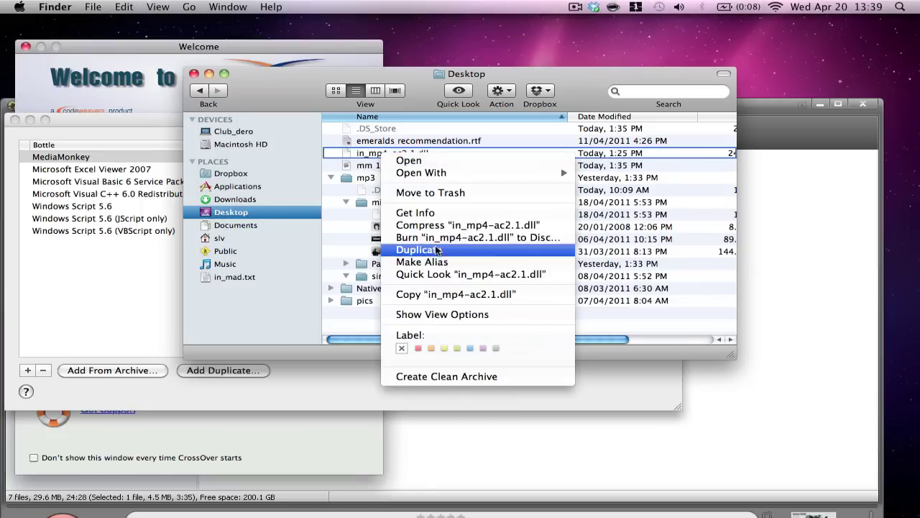
click(425, 295)
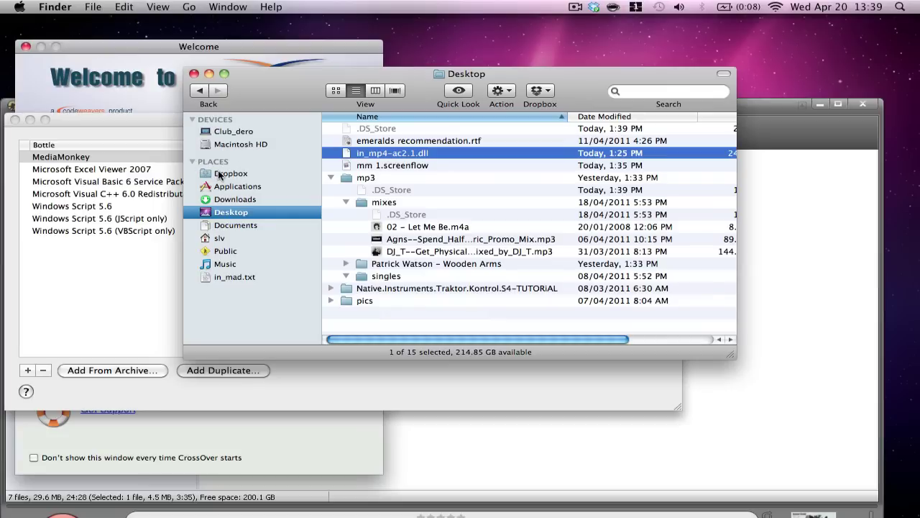
Paste the plugin into the Plugins folder, confirm in_mp4-ac2.1.dll is there, and close drive_c
click(137, 128)
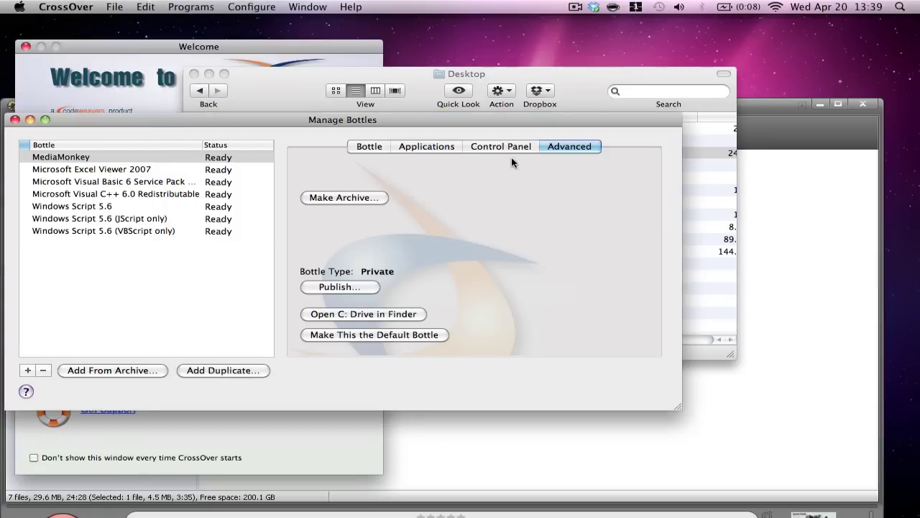
click(393, 310)
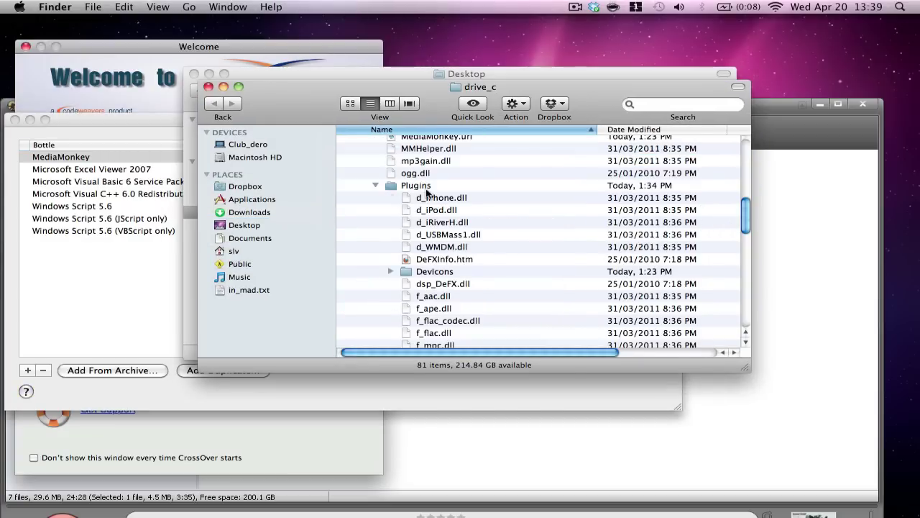
right_click(429, 191)
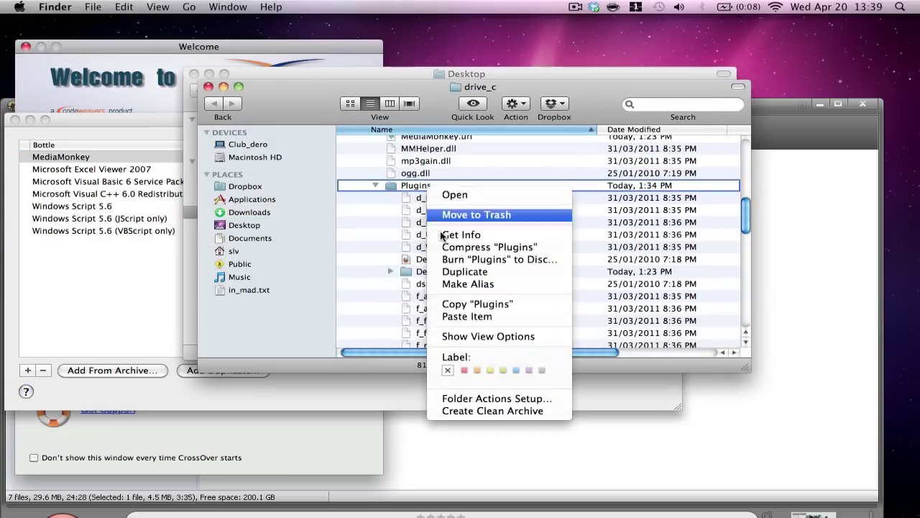
click(446, 316)
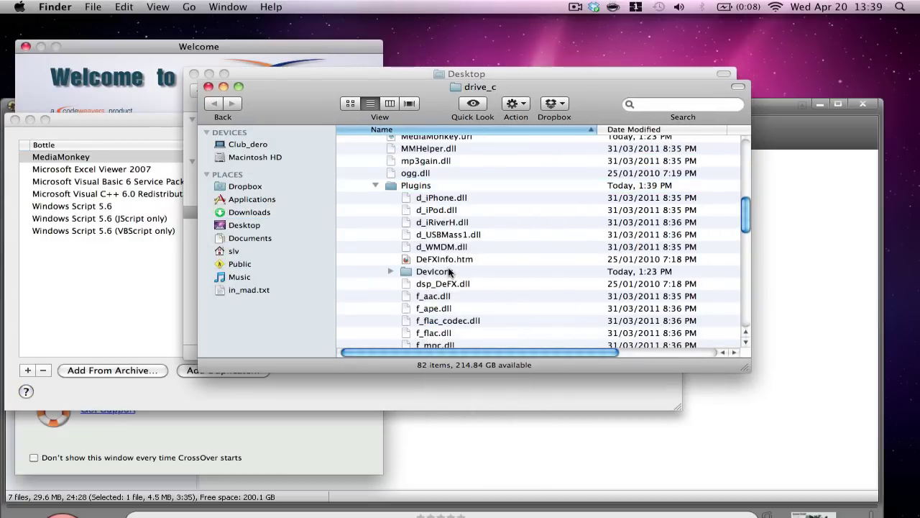
scroll(449, 271, down, 5)
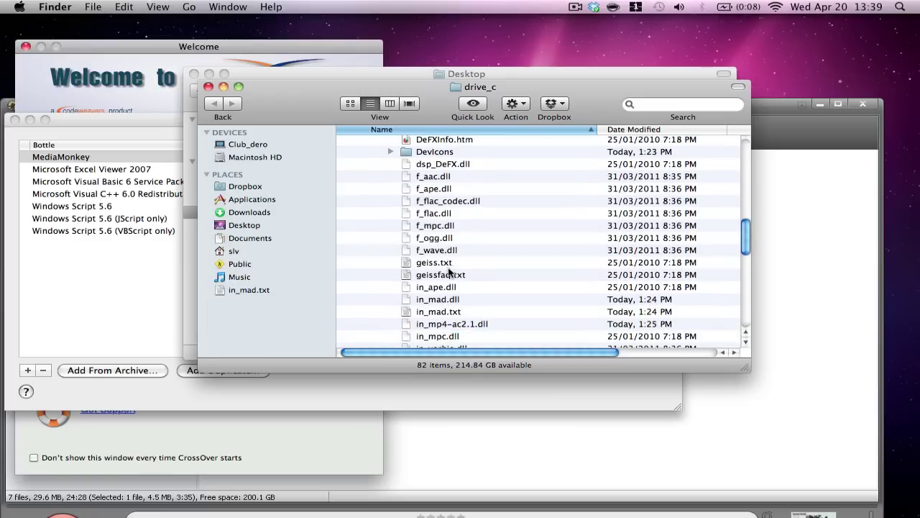
click(451, 317)
scroll(564, 244, down, 1)
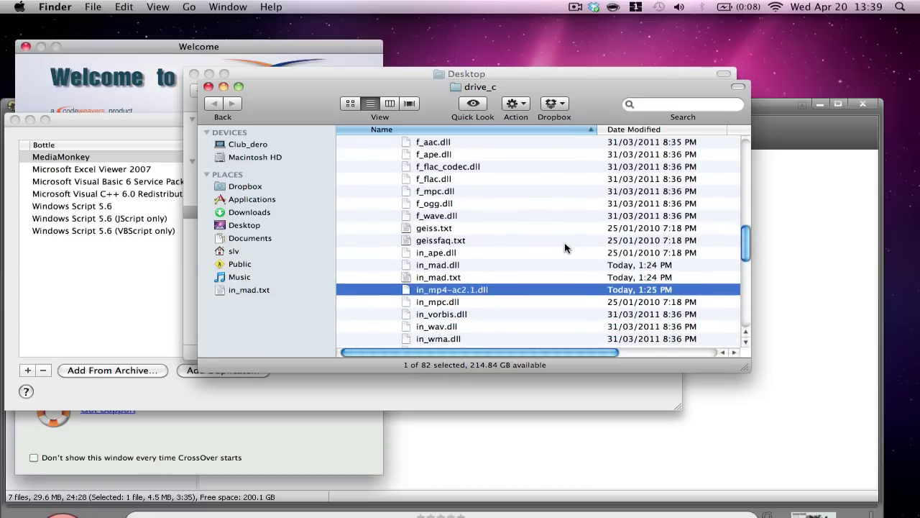
click(209, 87)
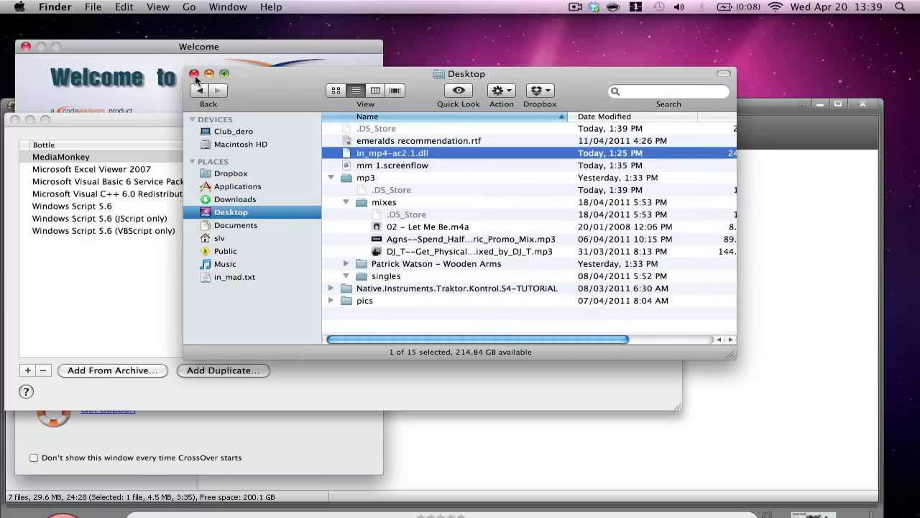
Close the Desktop window and bottle manager, maximize MediaMonkey, and exit it via File
click(194, 74)
click(15, 120)
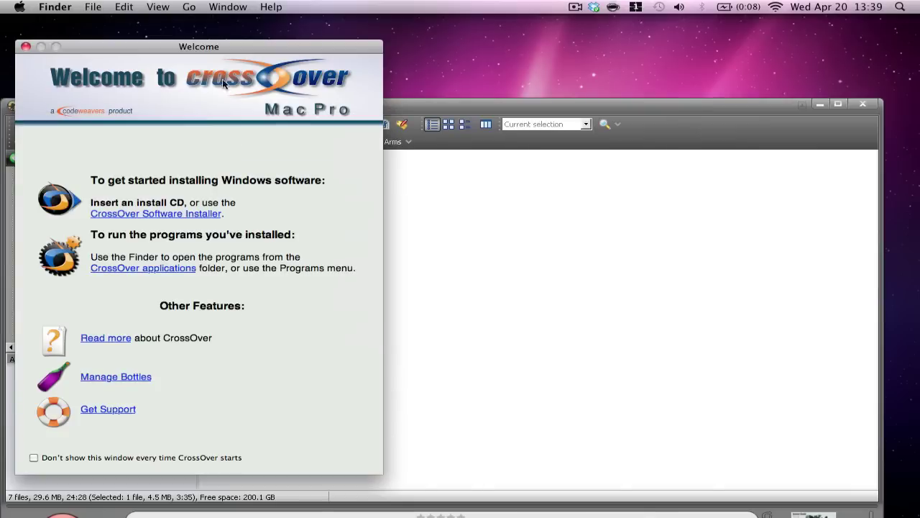
click(523, 118)
double_click(140, 107)
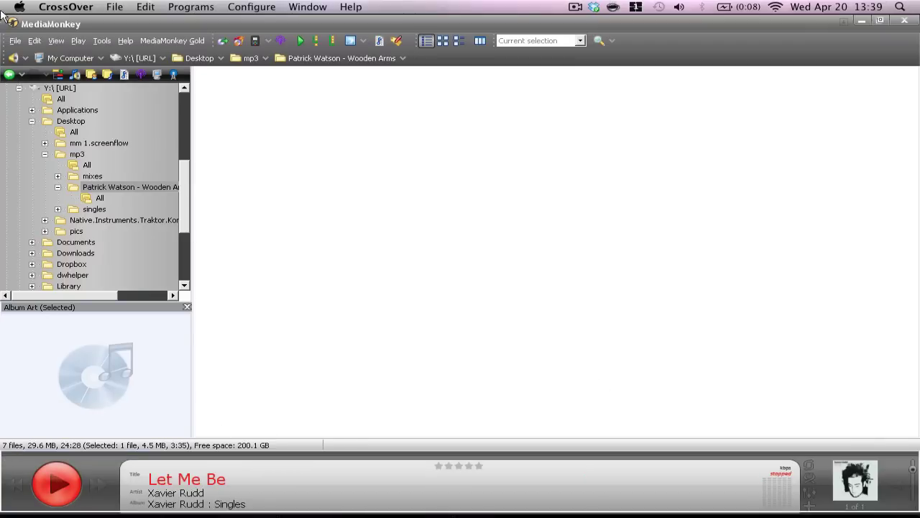
click(14, 40)
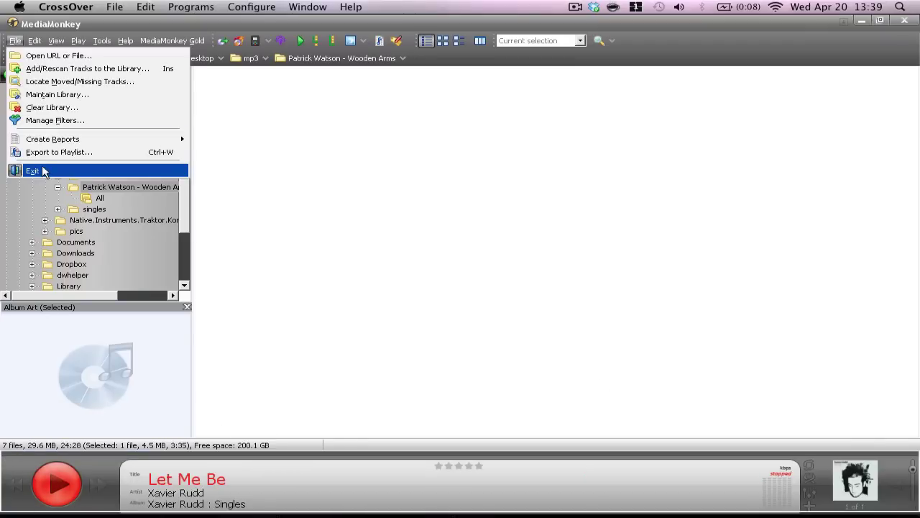
click(41, 171)
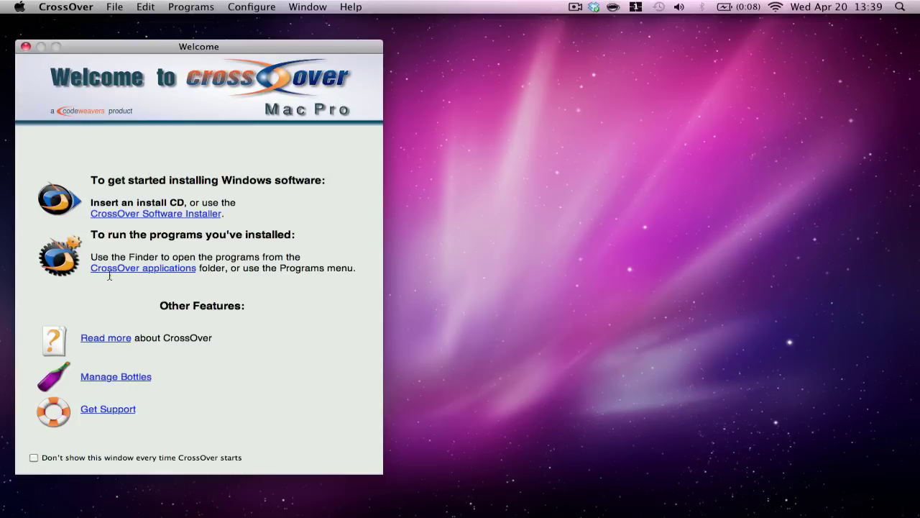
Relaunch MediaMonkey from CrossOver applications and play Let Me Be at 37% volume
click(136, 268)
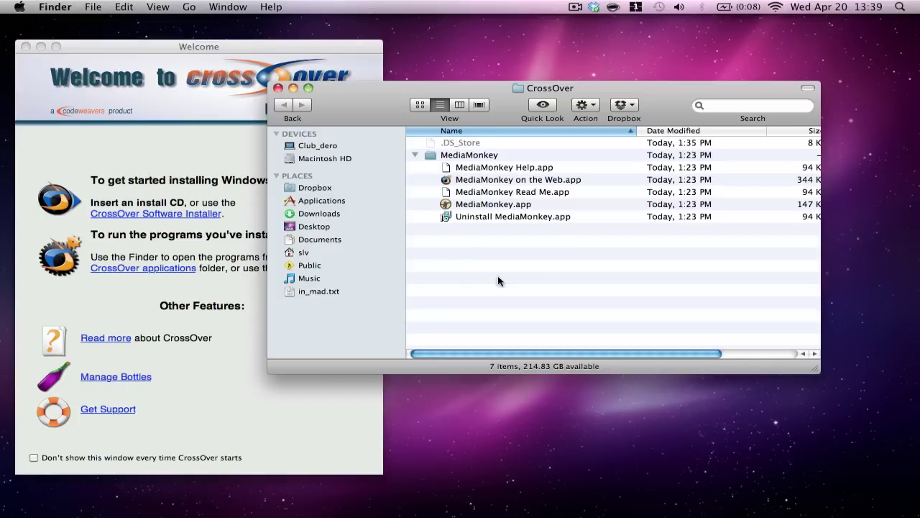
double_click(509, 204)
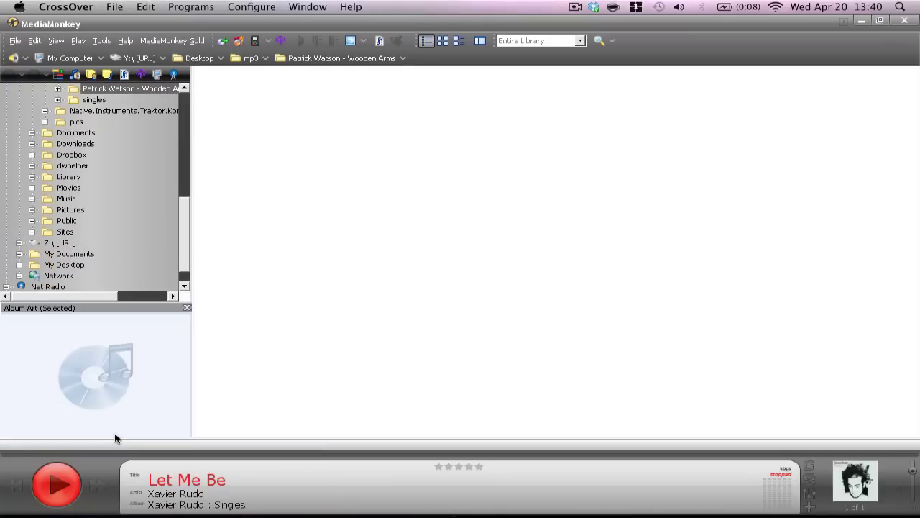
click(63, 480)
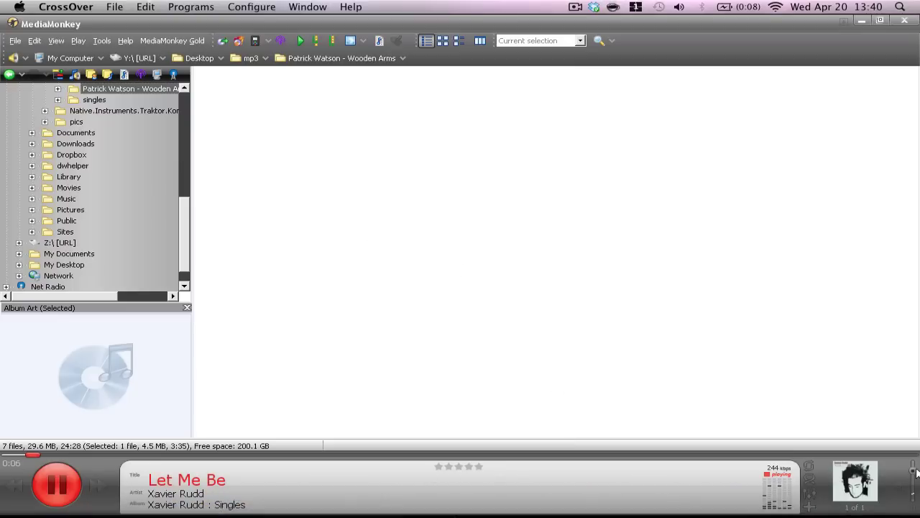
drag(916, 471, 915, 489)
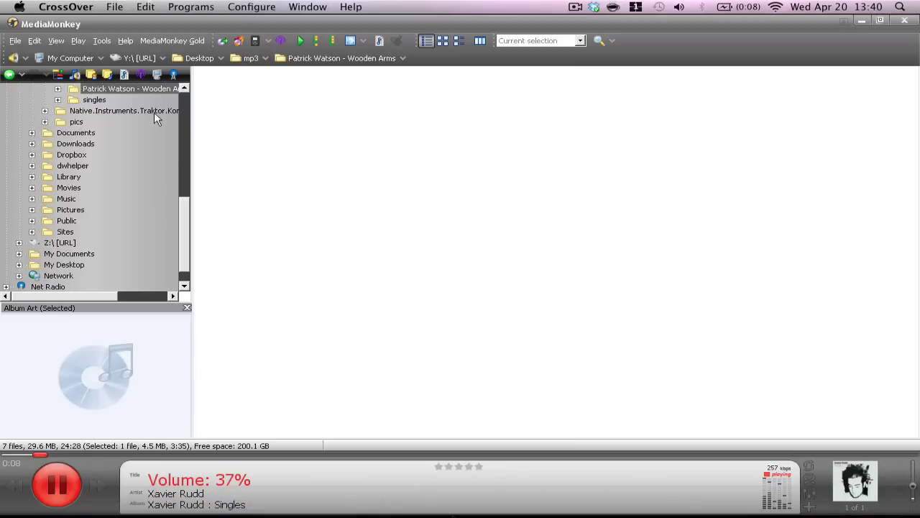
scroll(92, 109, up, 6)
scroll(91, 108, down, 2)
Collapse the mp3 folder, pause playback, and switch to View > Show Album Art with details
click(43, 189)
click(52, 490)
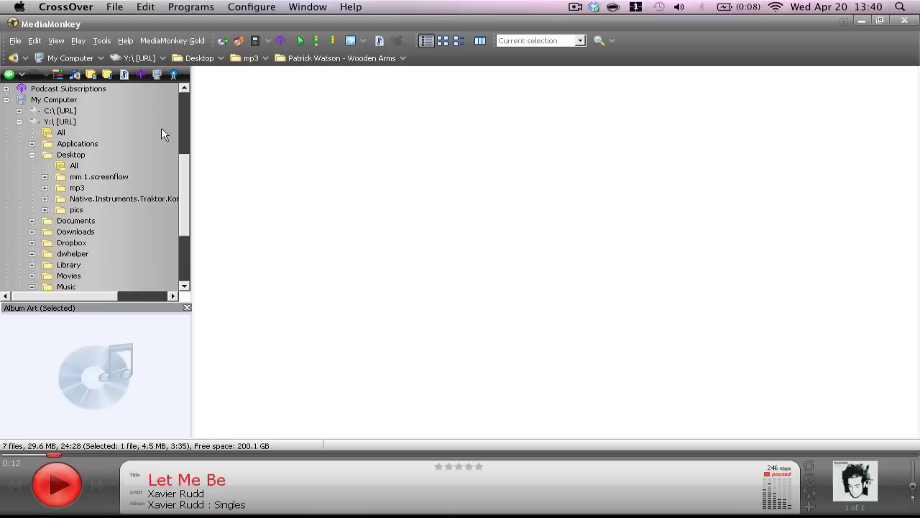
click(33, 41)
click(14, 41)
click(57, 41)
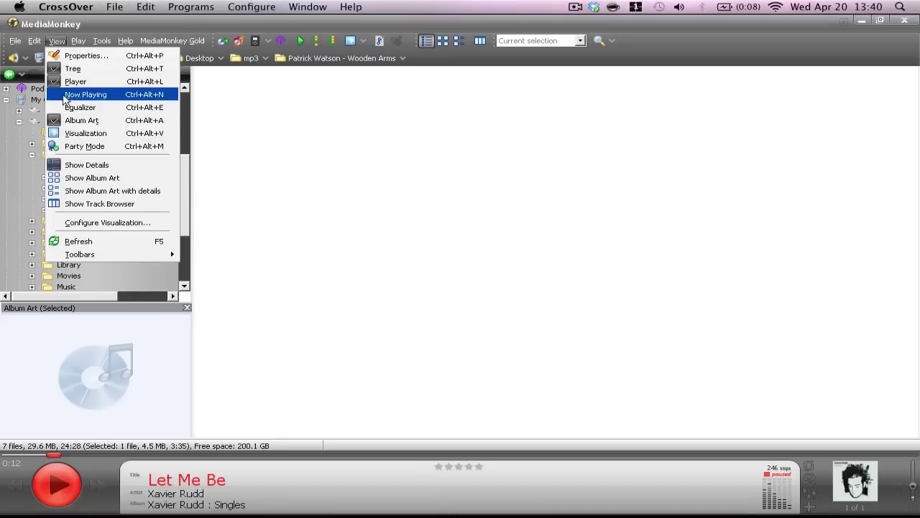
click(128, 193)
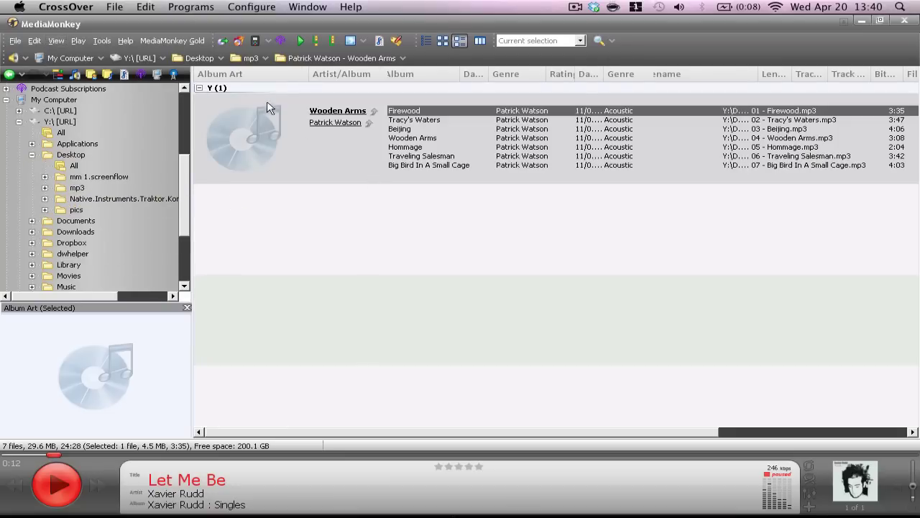
Toggle the Album Art column off and on, then select all seven Wooden Arms tracks for actions
right_click(256, 75)
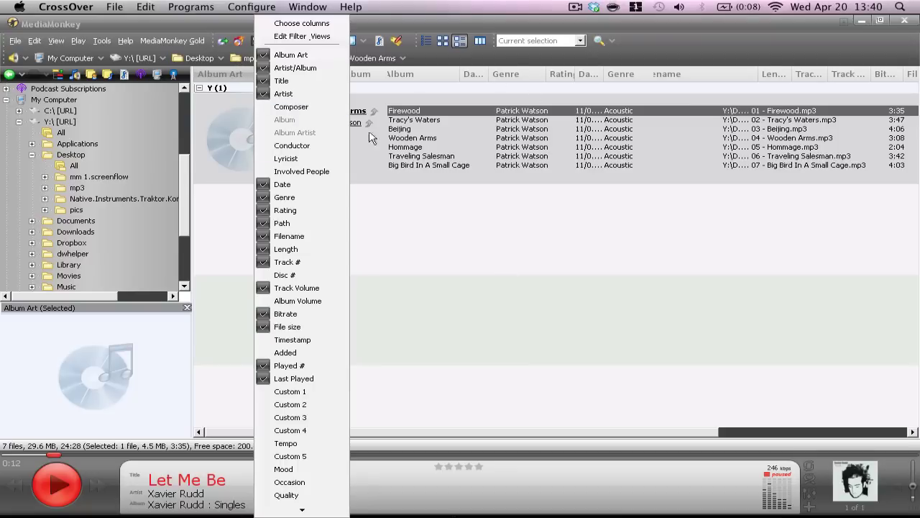
click(302, 54)
right_click(269, 75)
click(304, 55)
click(539, 180)
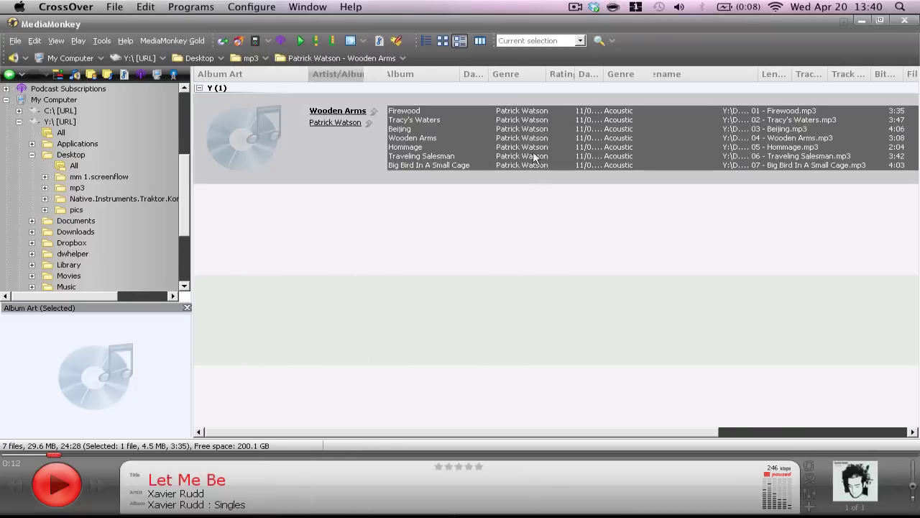
right_click(511, 131)
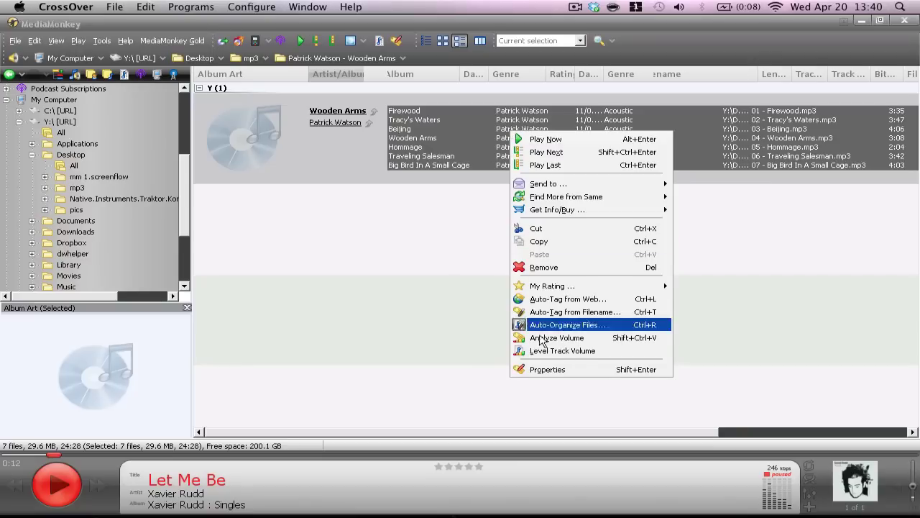
click(576, 368)
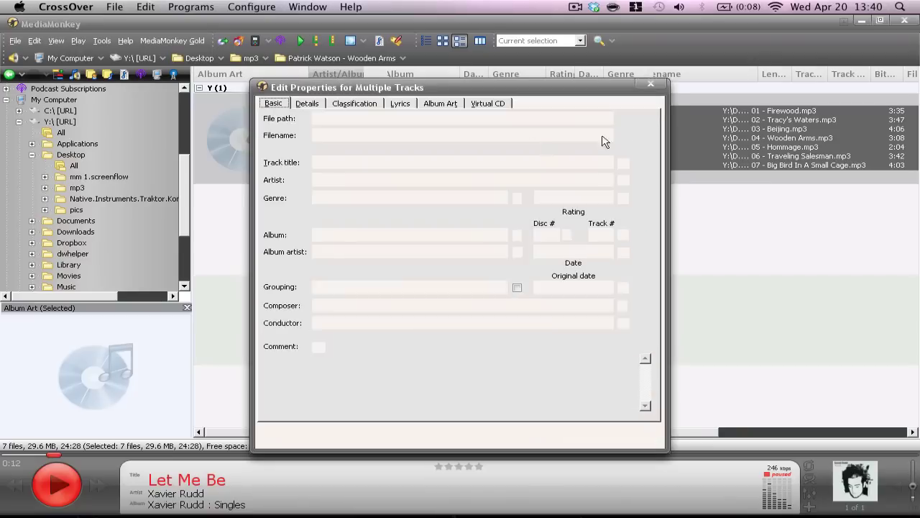
click(356, 103)
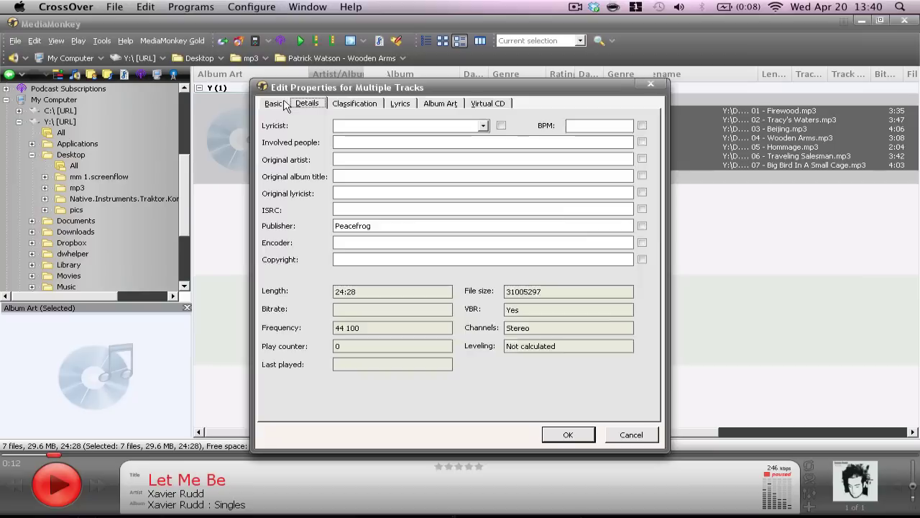
click(286, 106)
click(631, 435)
right_click(611, 204)
click(657, 397)
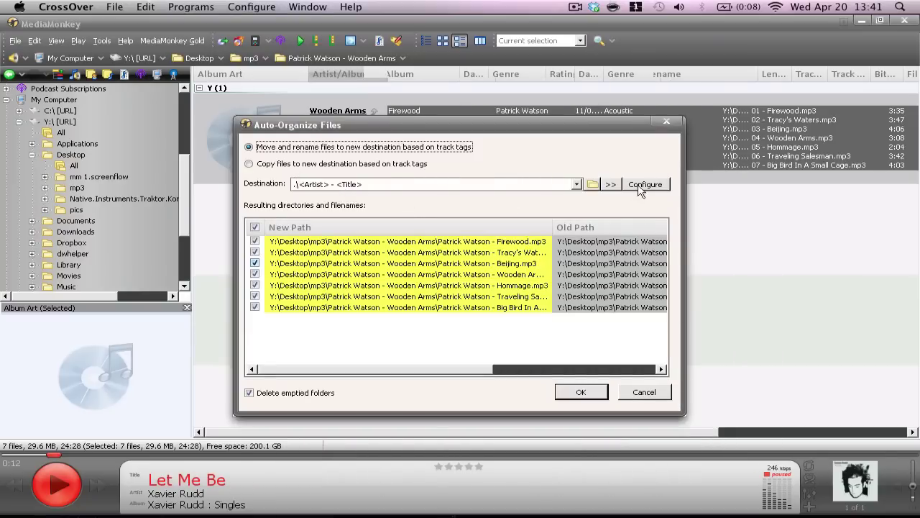
click(640, 185)
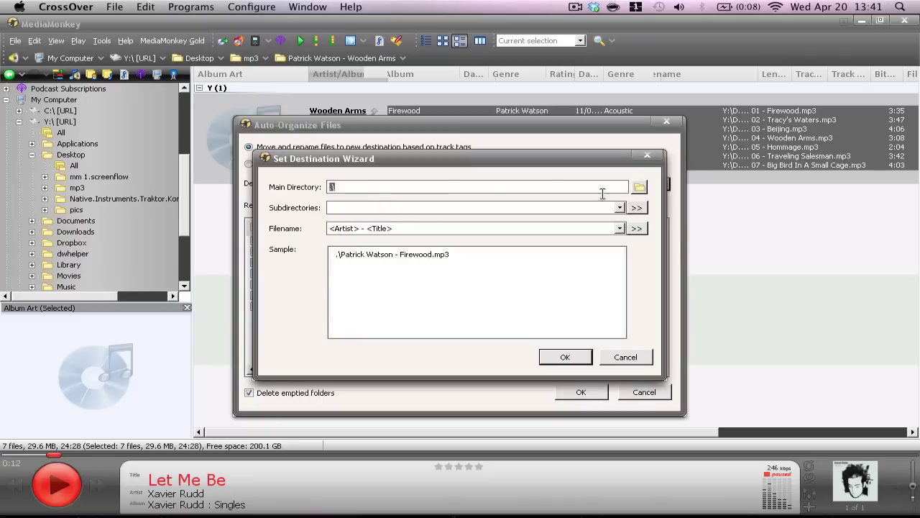
click(639, 187)
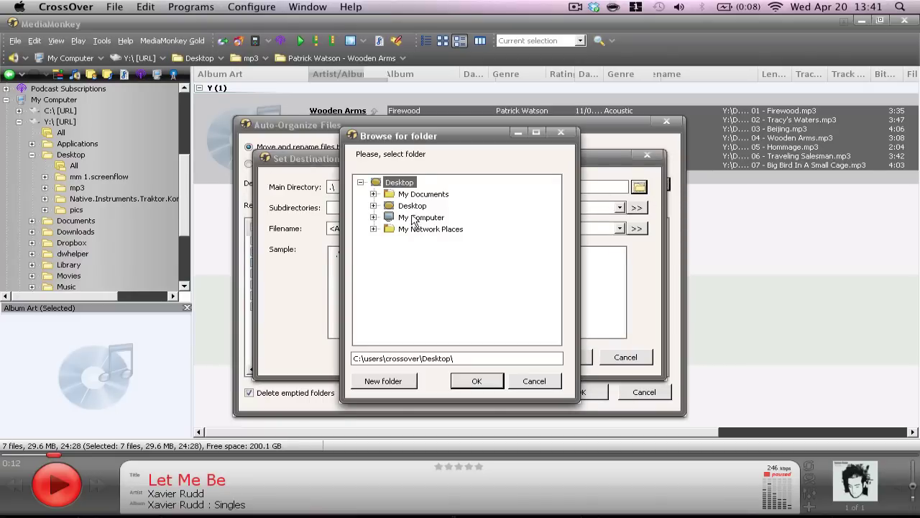
double_click(416, 220)
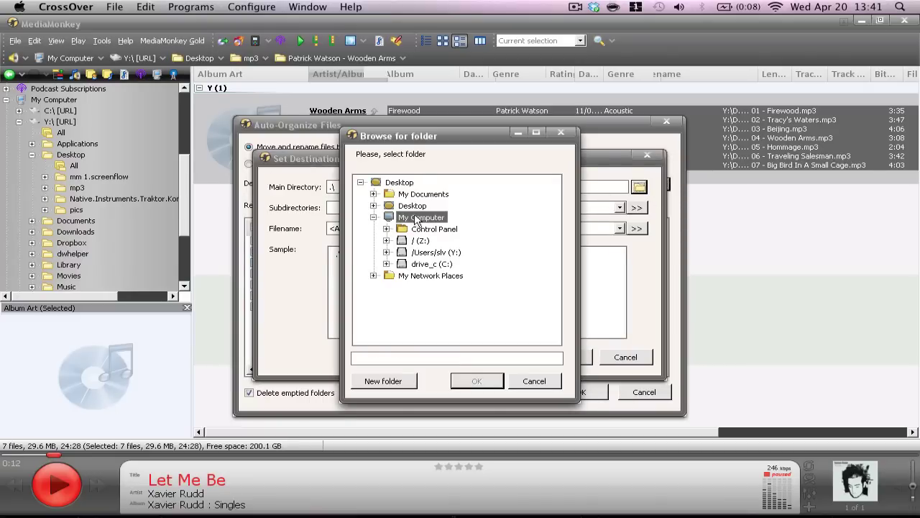
click(422, 252)
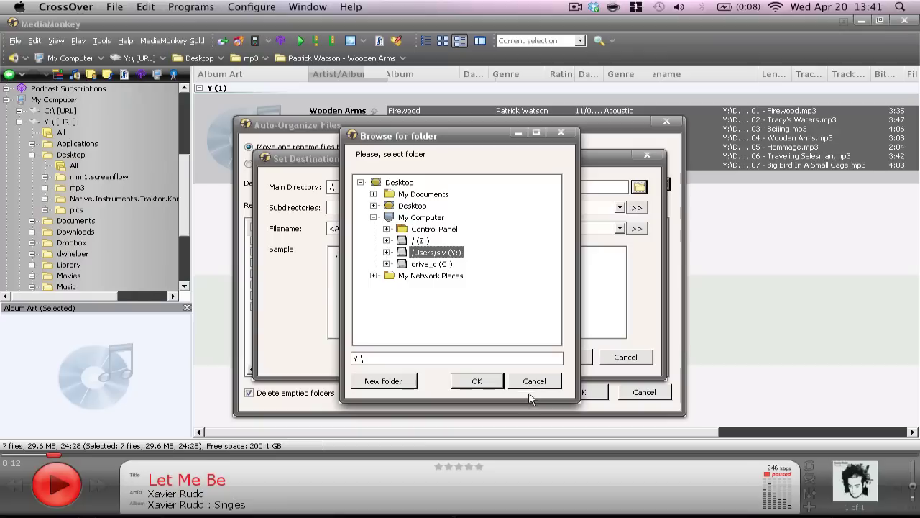
click(494, 381)
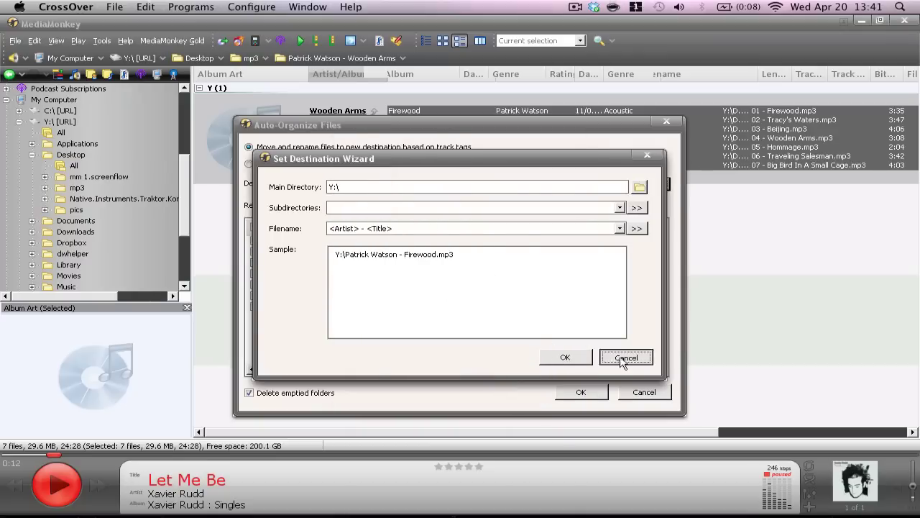
click(550, 349)
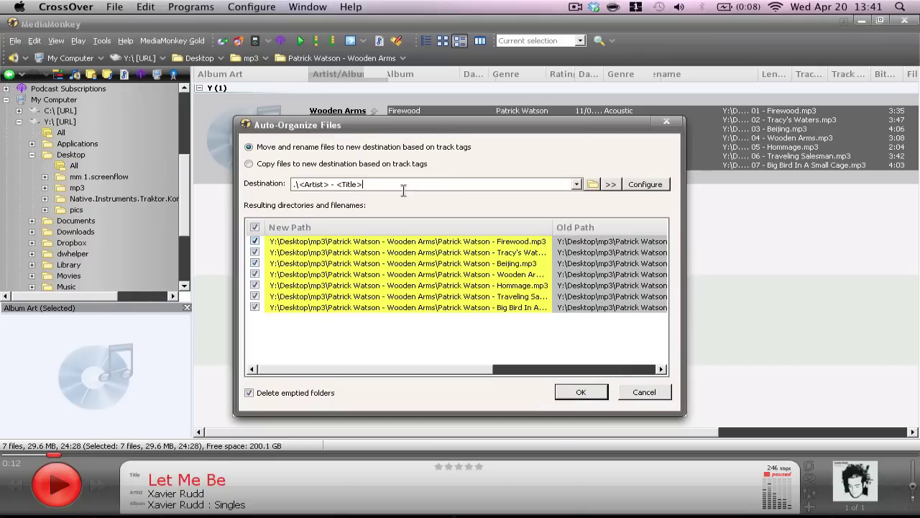
click(633, 393)
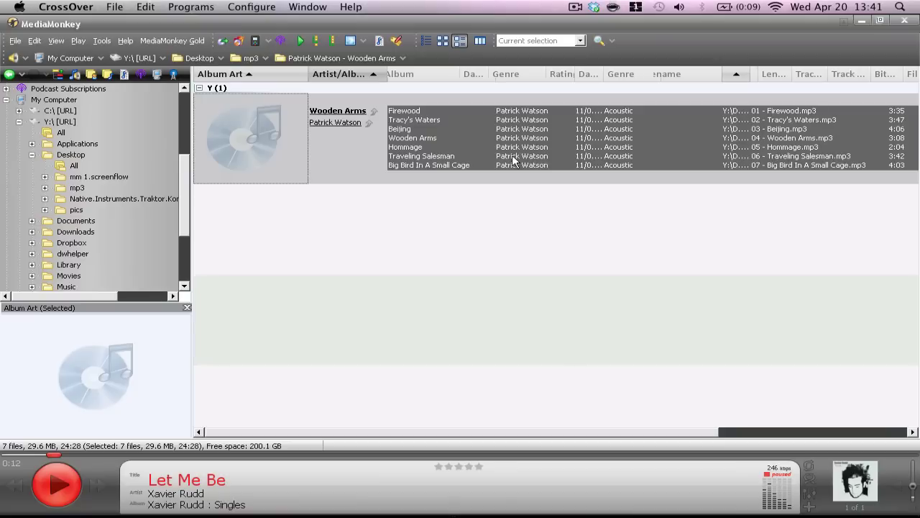
click(458, 137)
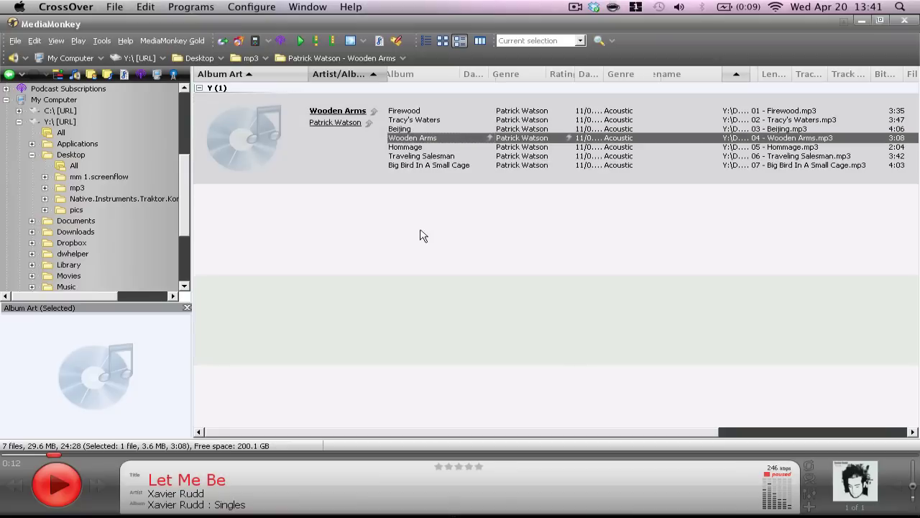